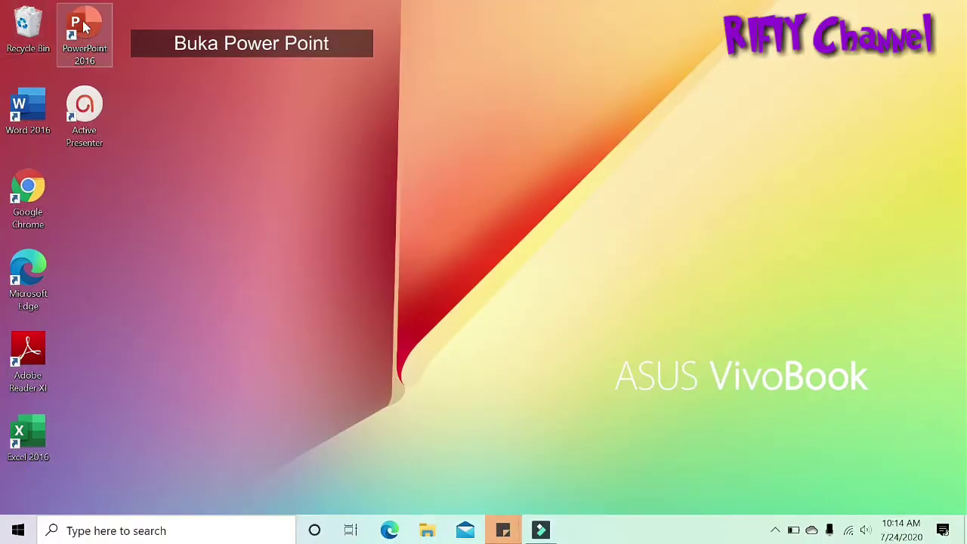
Launch PowerPoint 2016, create a blank presentation and give its slide the Blank layout.
double_click(85, 29)
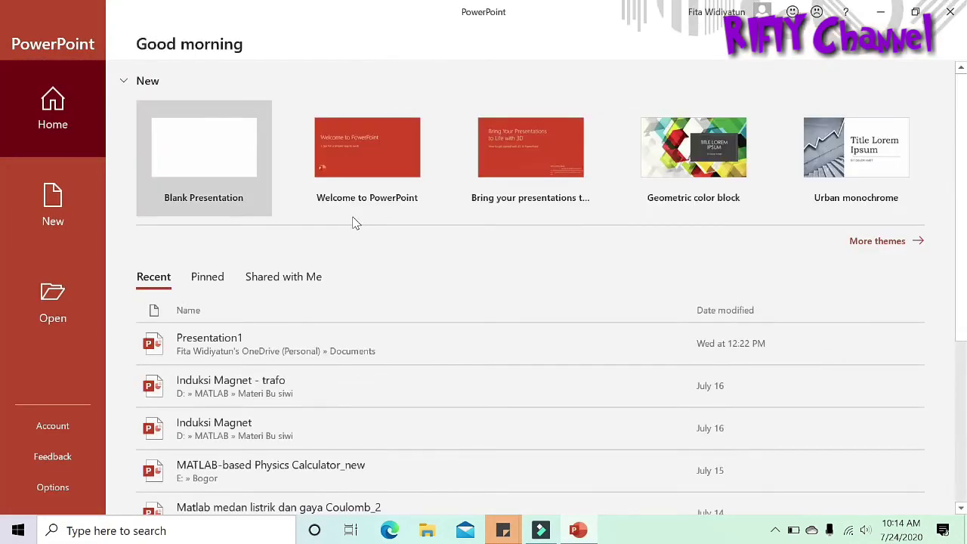
click(246, 158)
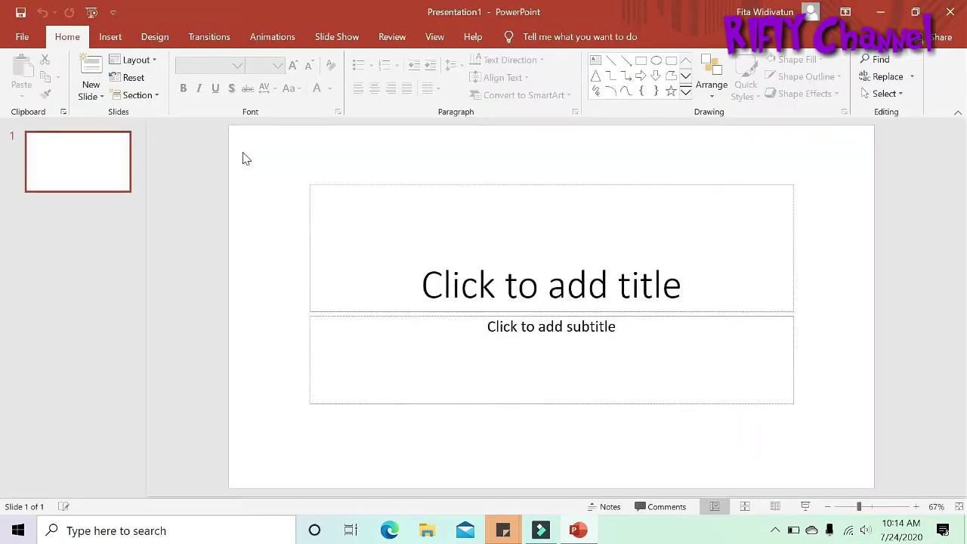
click(151, 60)
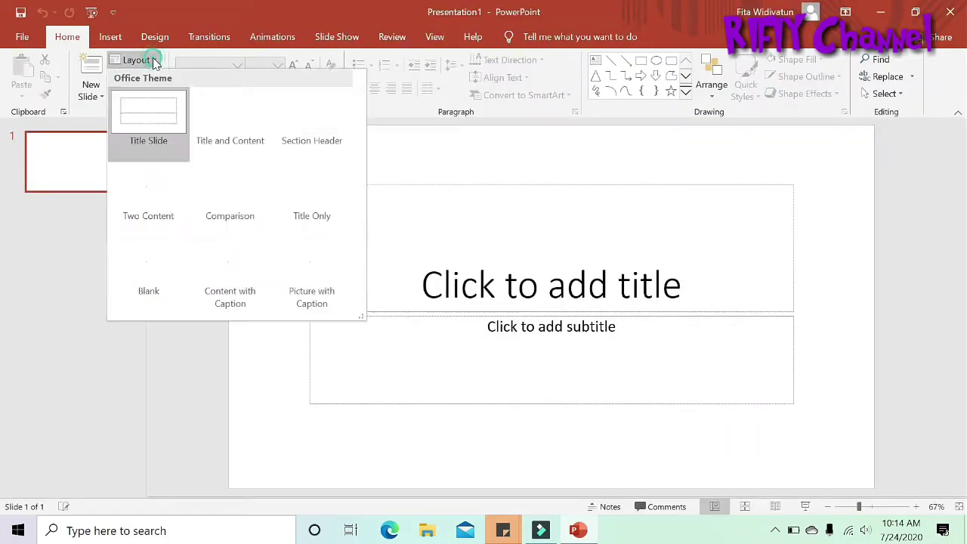
click(148, 282)
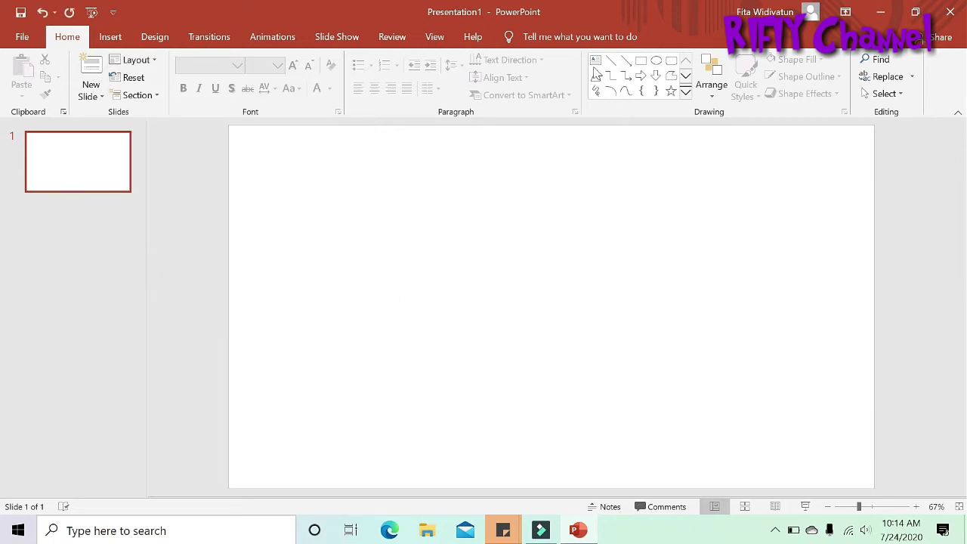
Draw a blue rectangle near the slide's centre, shift it left and size it to 3.05 by 5.44 inches.
click(644, 64)
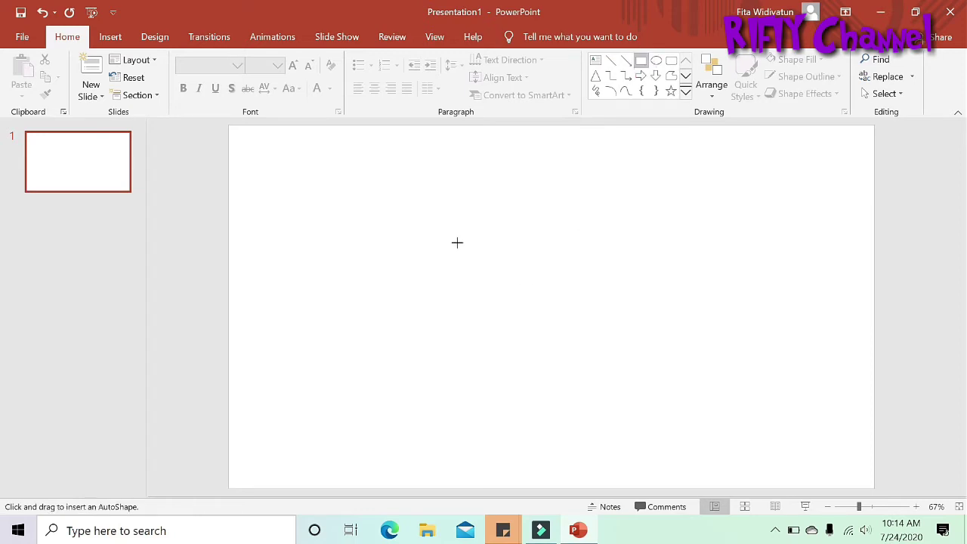
drag(456, 241, 695, 365)
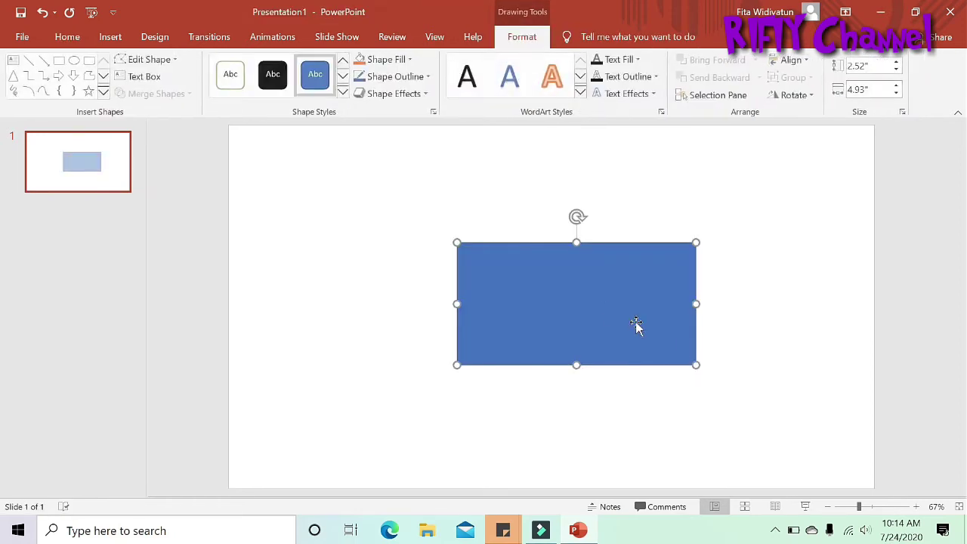
drag(602, 313, 564, 316)
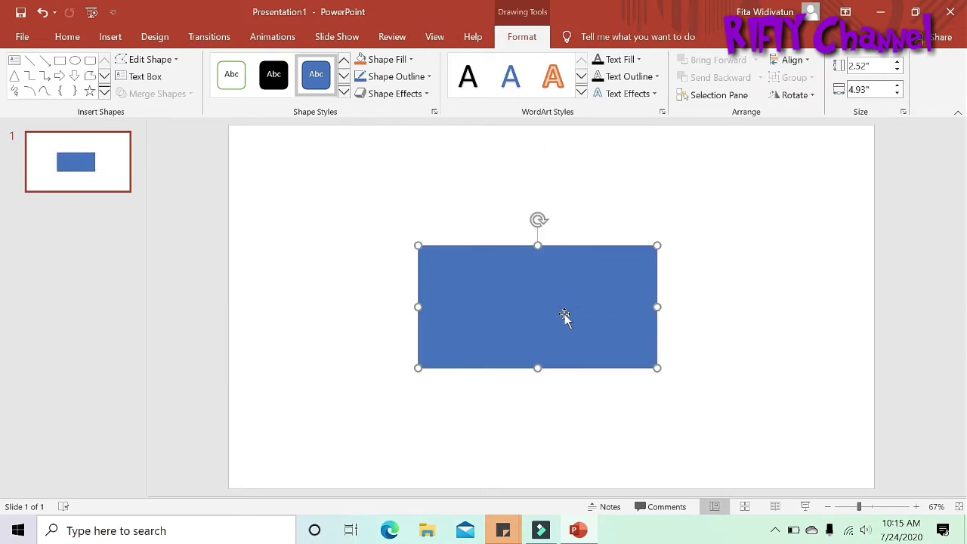
drag(657, 368, 681, 393)
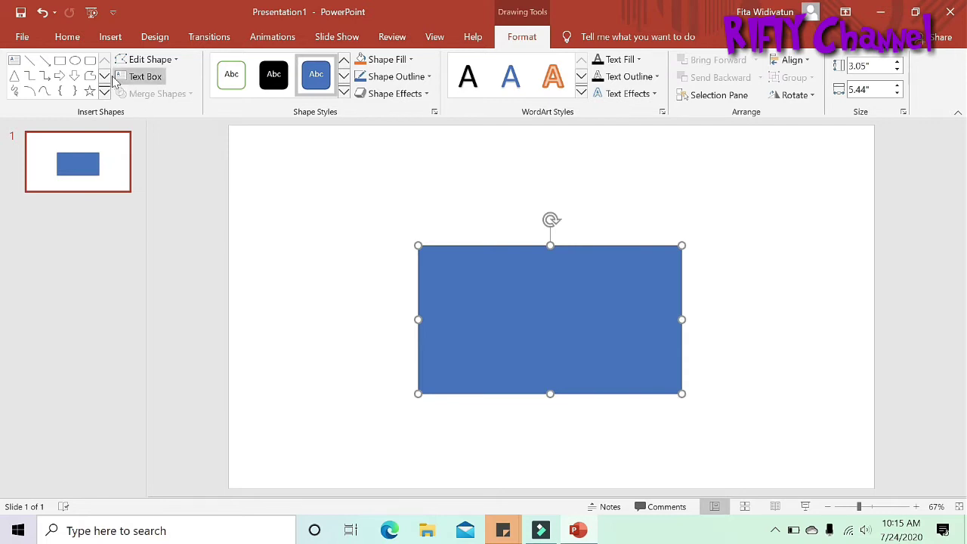
Line the rectangle's top edge with six blue 1.02 by 0.85 inch ovals, duplicating pairs with Ctrl+D.
click(76, 63)
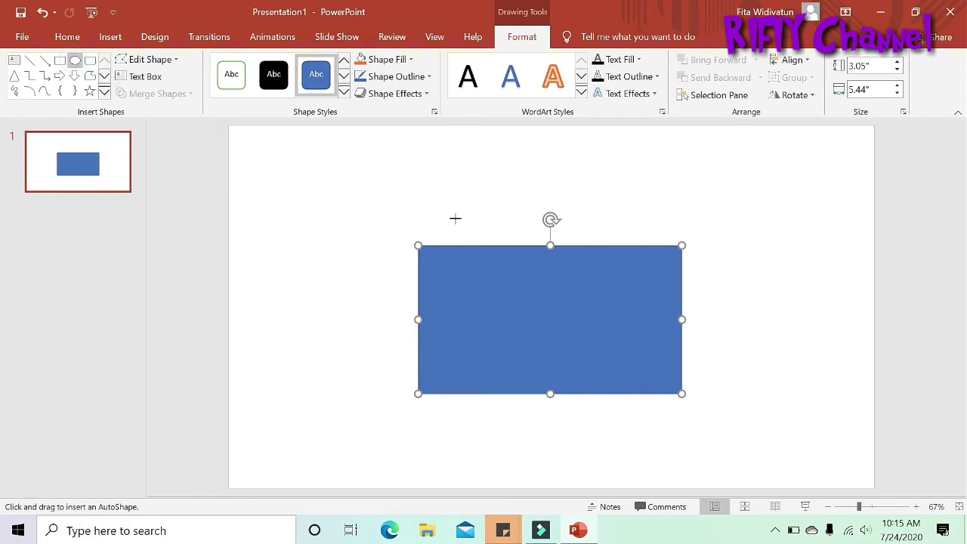
mouse_move(421, 203)
mouse_down()
mouse_move(462, 254)
mouse_move(449, 252)
mouse_move(479, 237)
mouse_up()
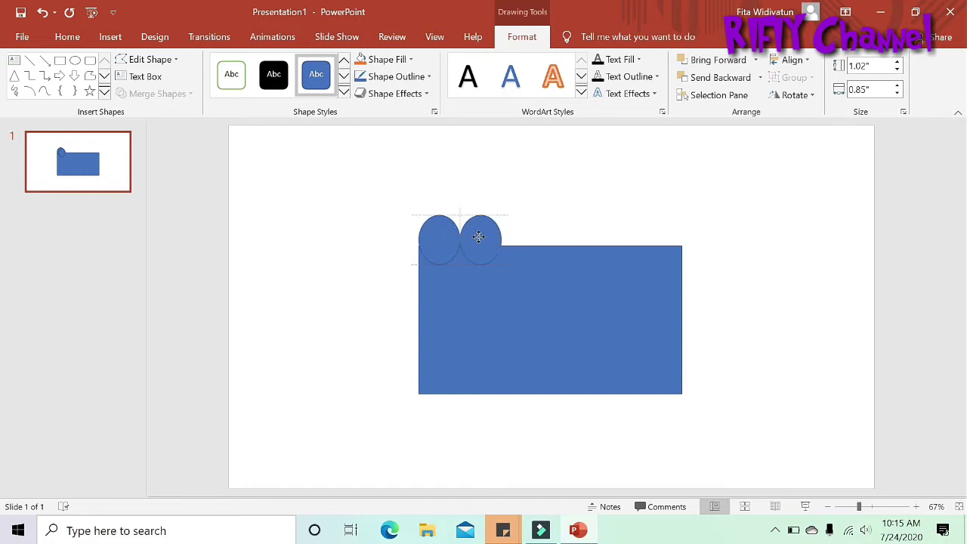
drag(479, 237, 481, 239)
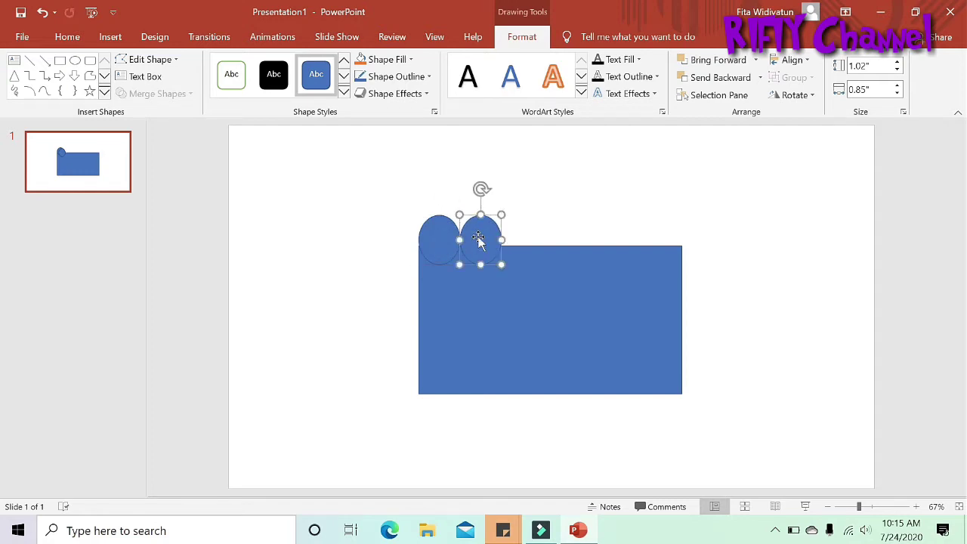
click(436, 239)
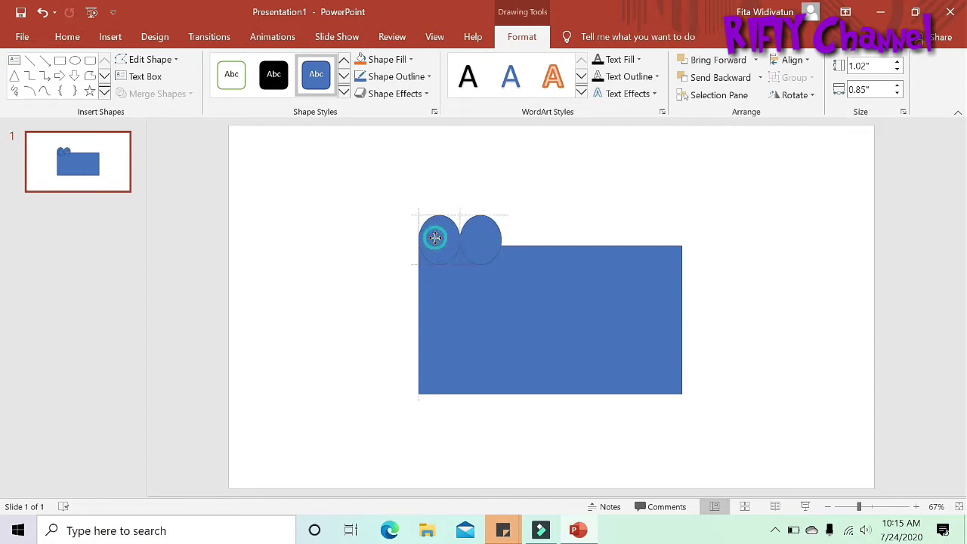
click(370, 218)
drag(385, 185, 542, 298)
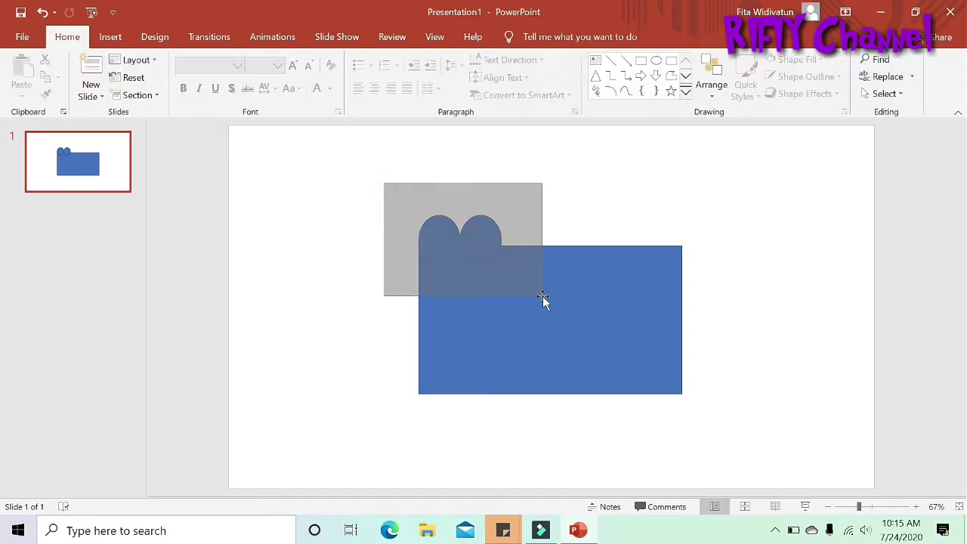
key(ctrl+d)
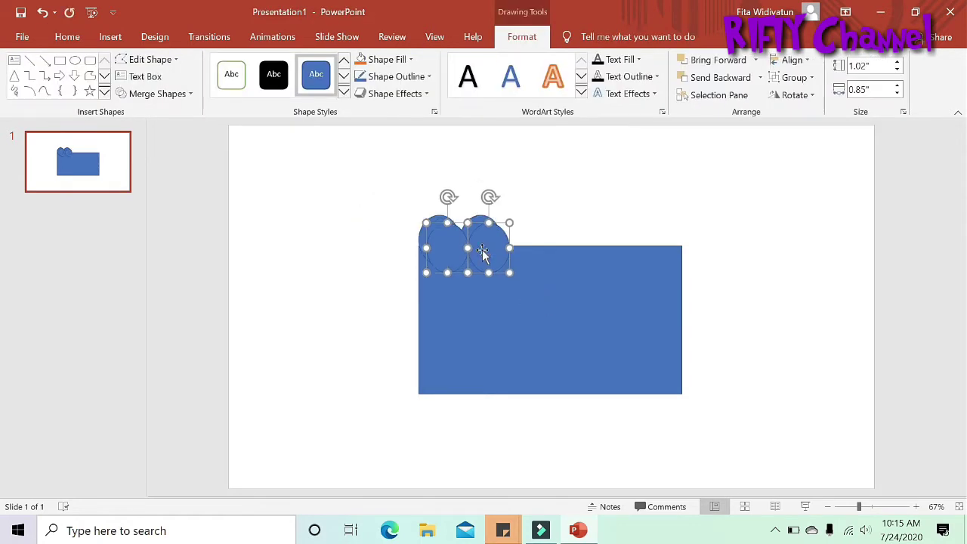
drag(481, 249, 559, 241)
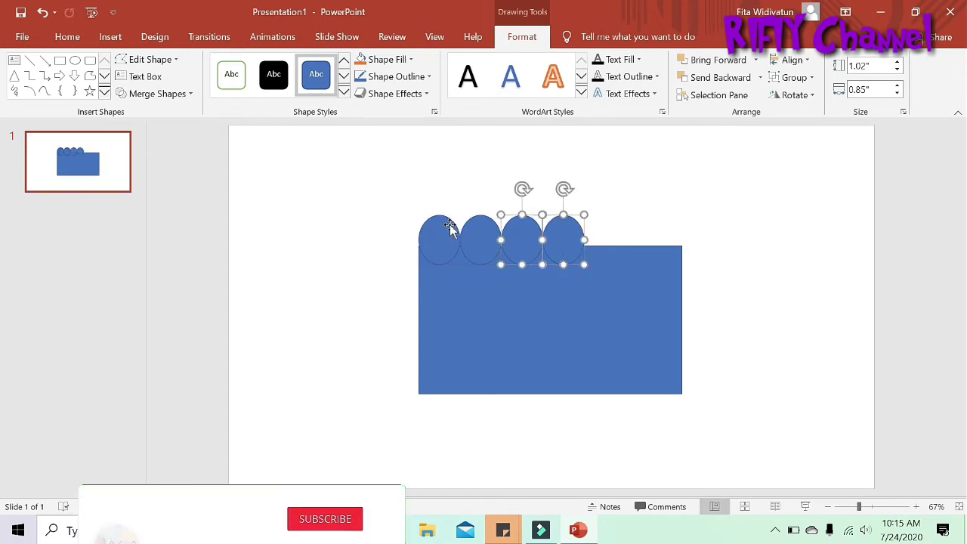
key(ctrl+d)
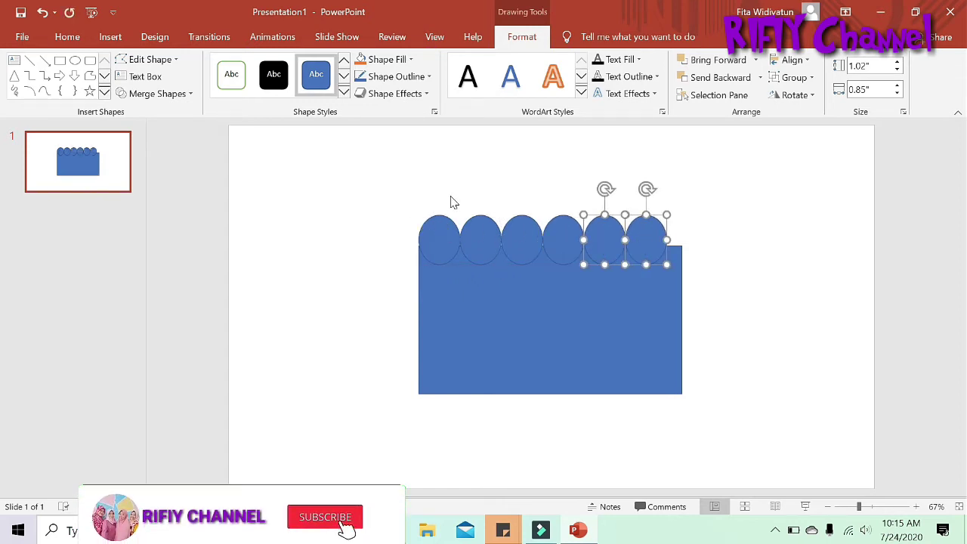
Narrow the rectangle to end under the last circle and select the six-circle row.
click(652, 329)
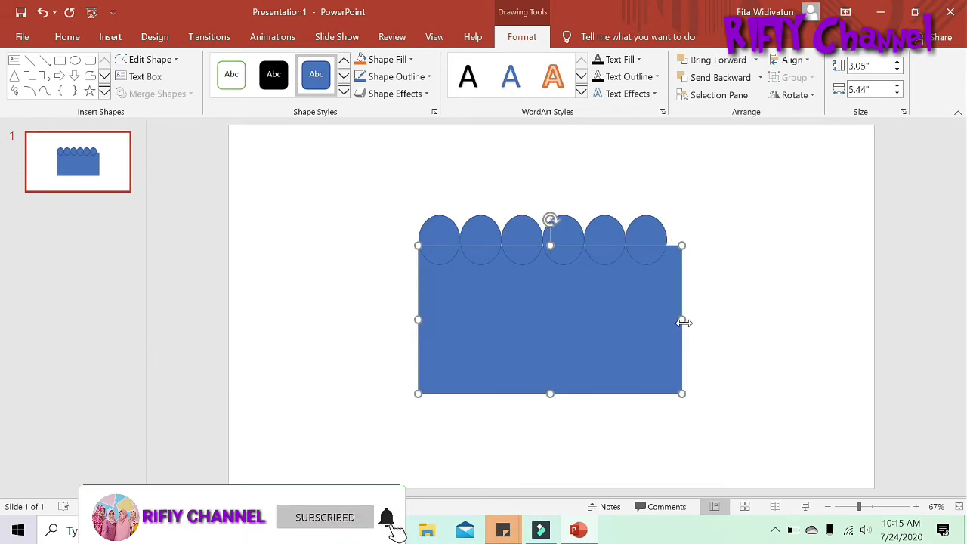
drag(682, 320, 667, 320)
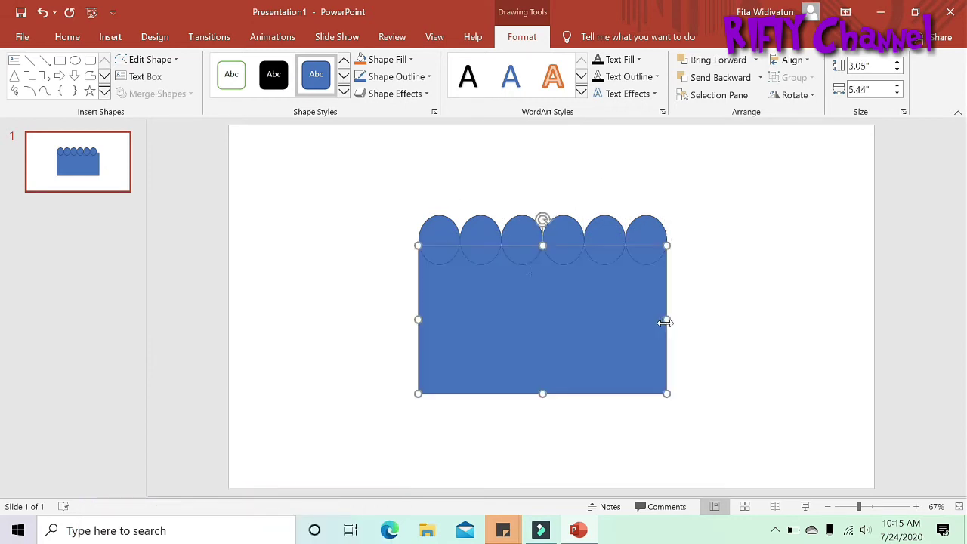
drag(385, 192, 702, 294)
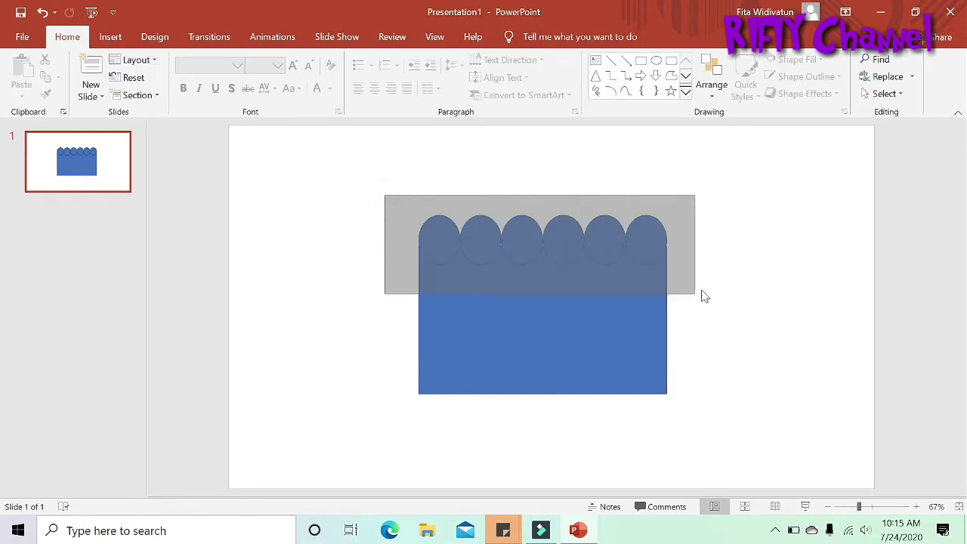
Copy the row of six circles down to the rectangle's bottom edge.
key(Right)
key(Right)
key(Down)
key(Down)
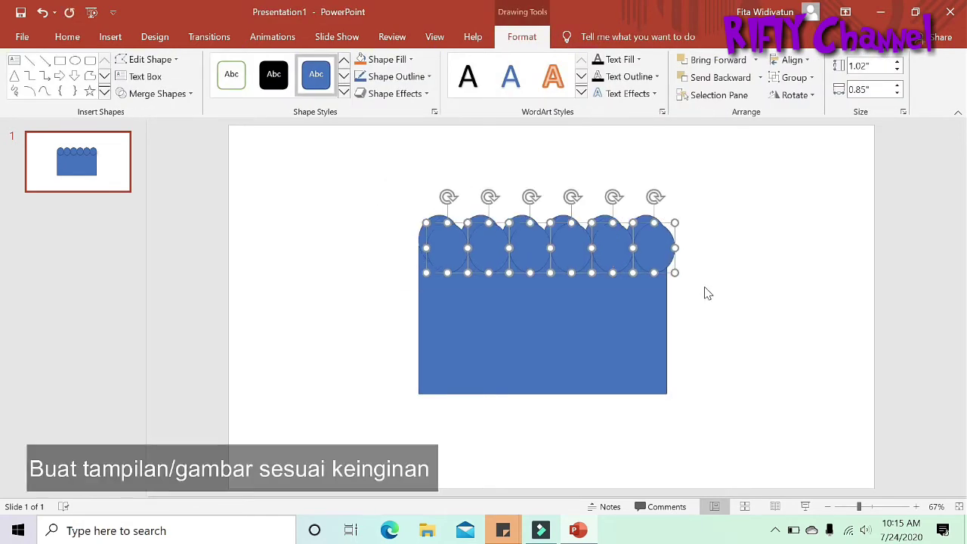
ctrl+drag(562, 256, 559, 407)
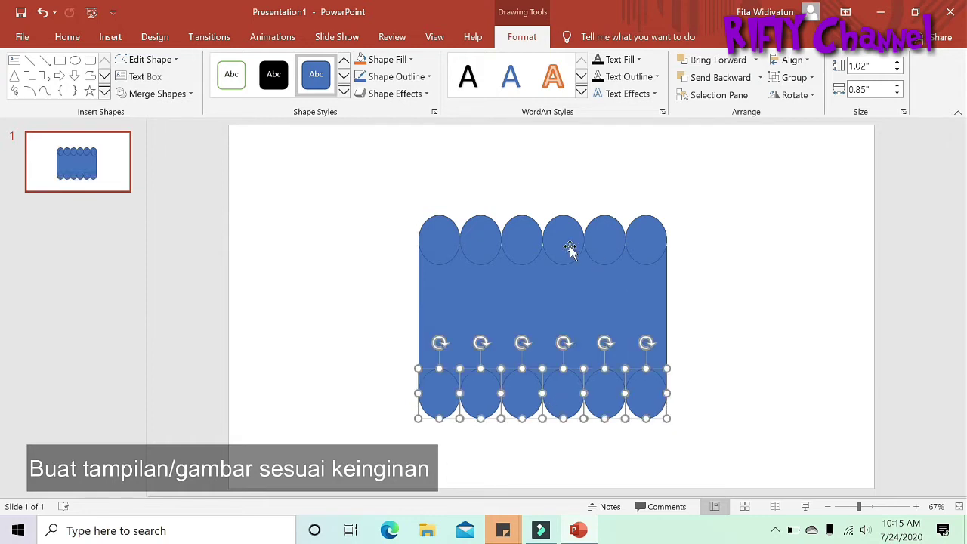
Nudge the top row of circles slightly lower so it sits snugly on the rectangle.
drag(393, 175, 722, 291)
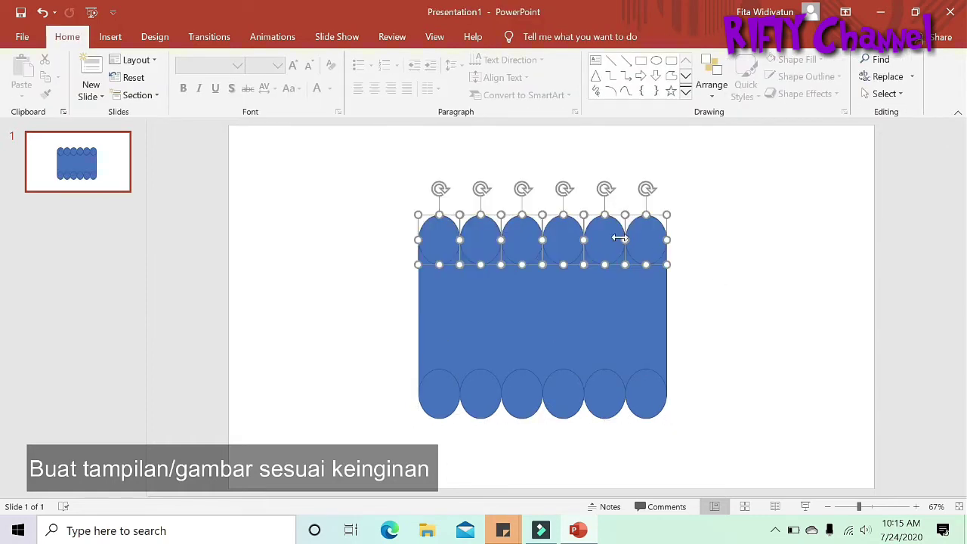
drag(548, 232, 550, 232)
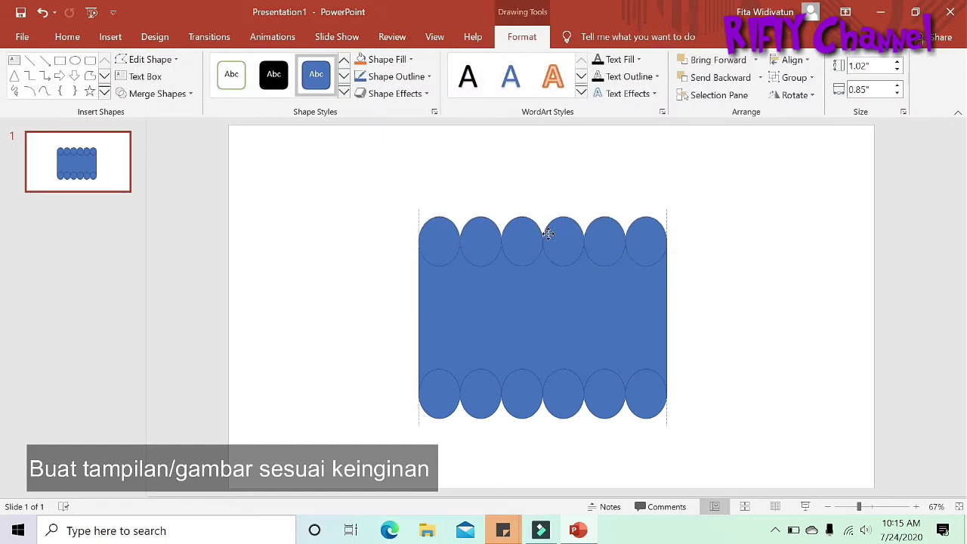
click(781, 248)
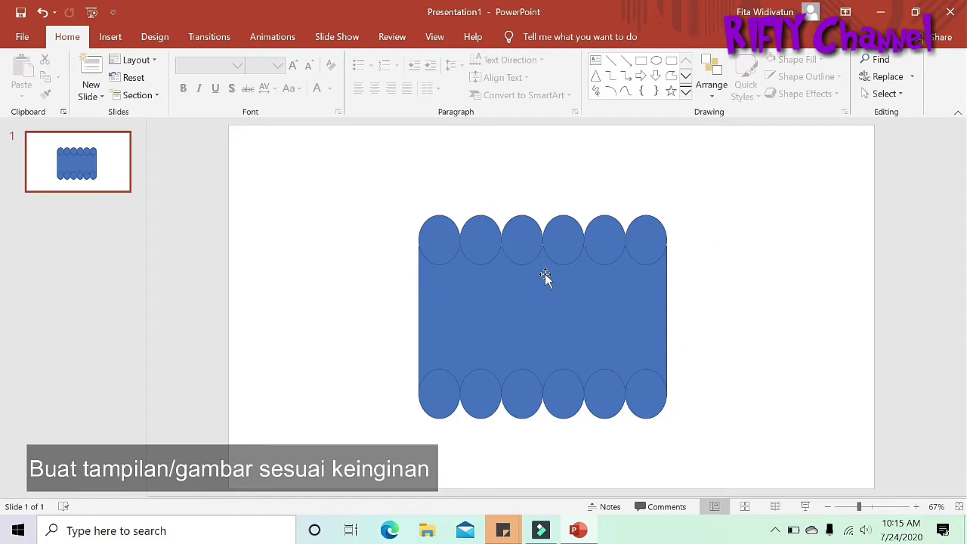
drag(383, 195, 761, 302)
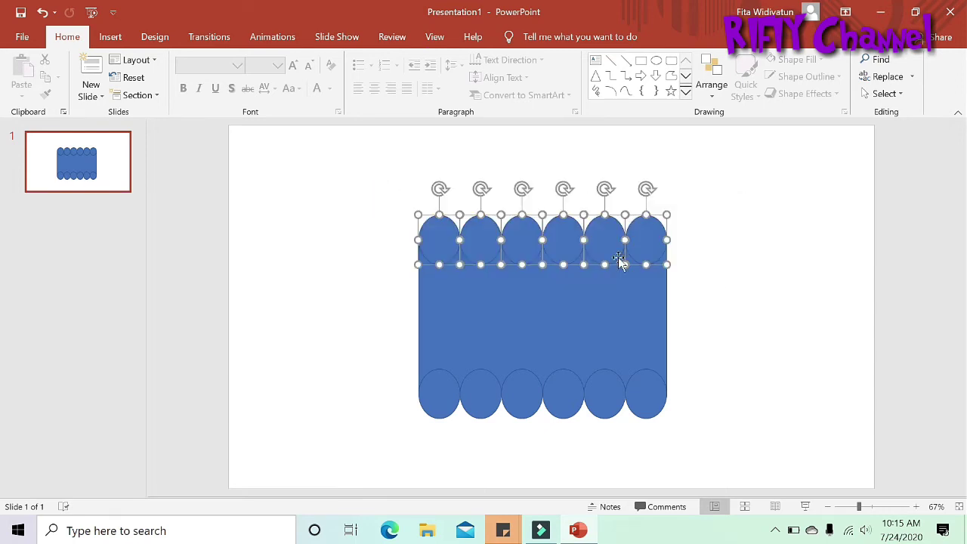
drag(561, 240, 561, 245)
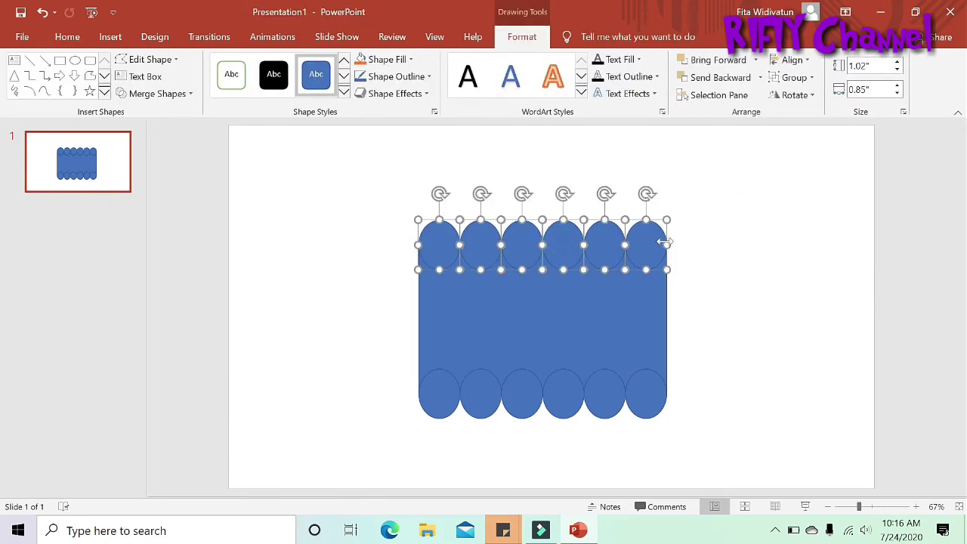
click(834, 296)
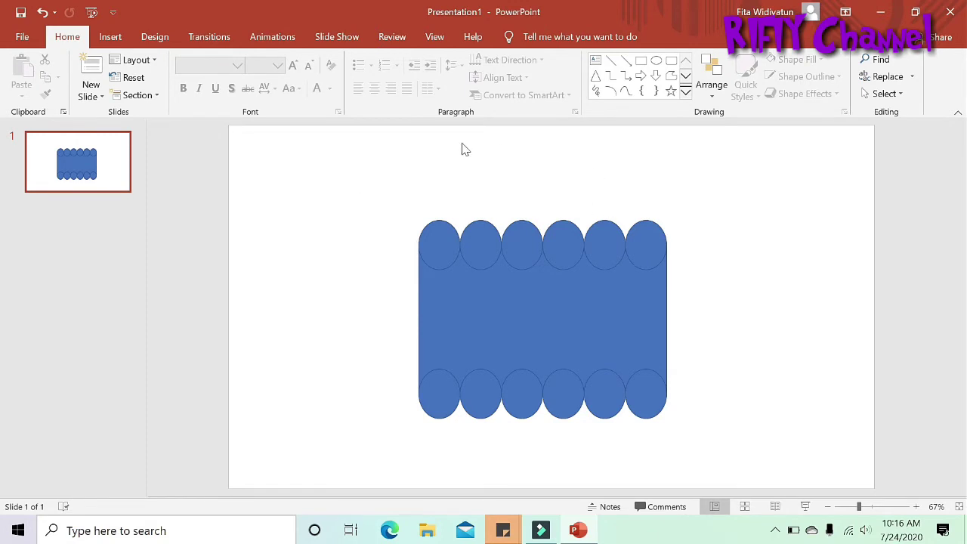
Cap the rectangle's left and right ends with tall 0.85 by 3.05 inch ovals.
click(656, 62)
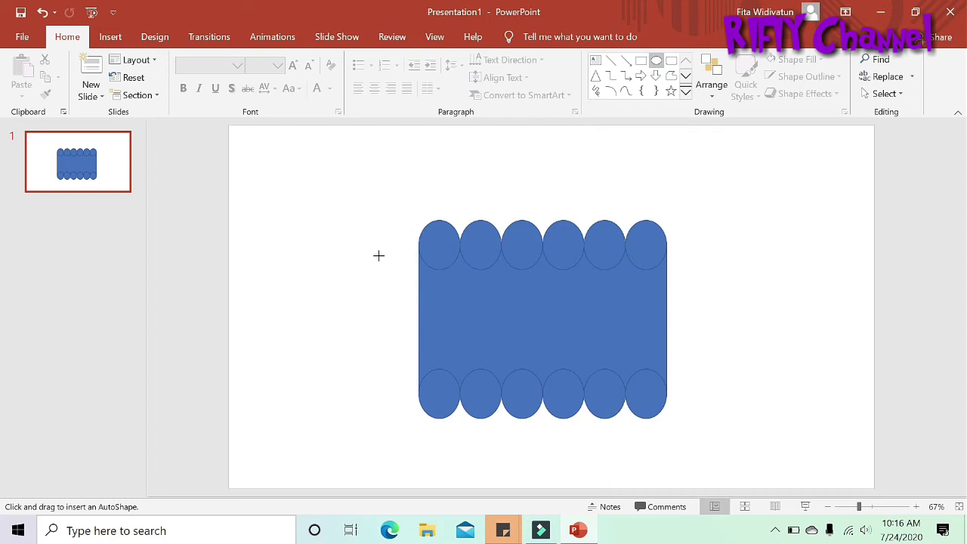
drag(380, 262, 422, 410)
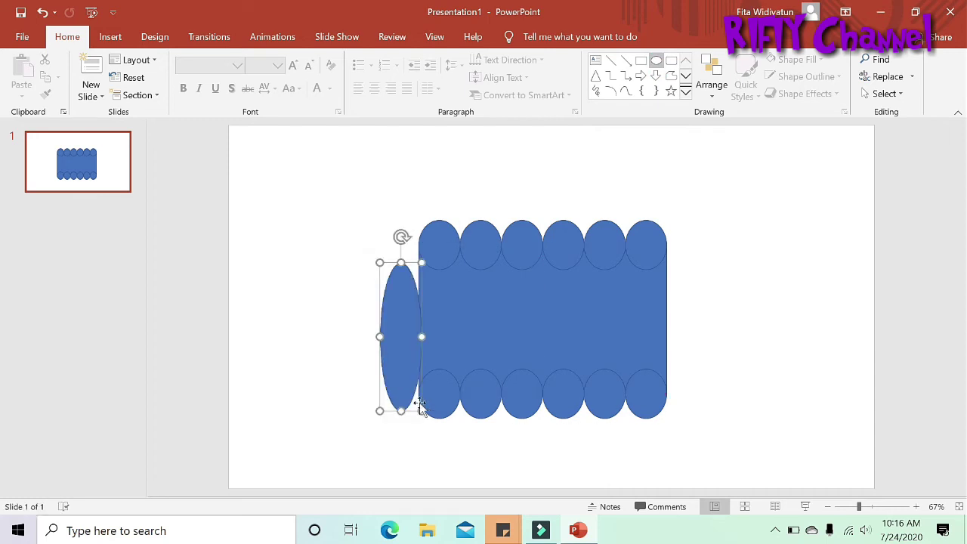
mouse_move(401, 335)
mouse_down()
mouse_move(414, 315)
mouse_move(667, 311)
mouse_up()
key(ctrl+d)
click(801, 286)
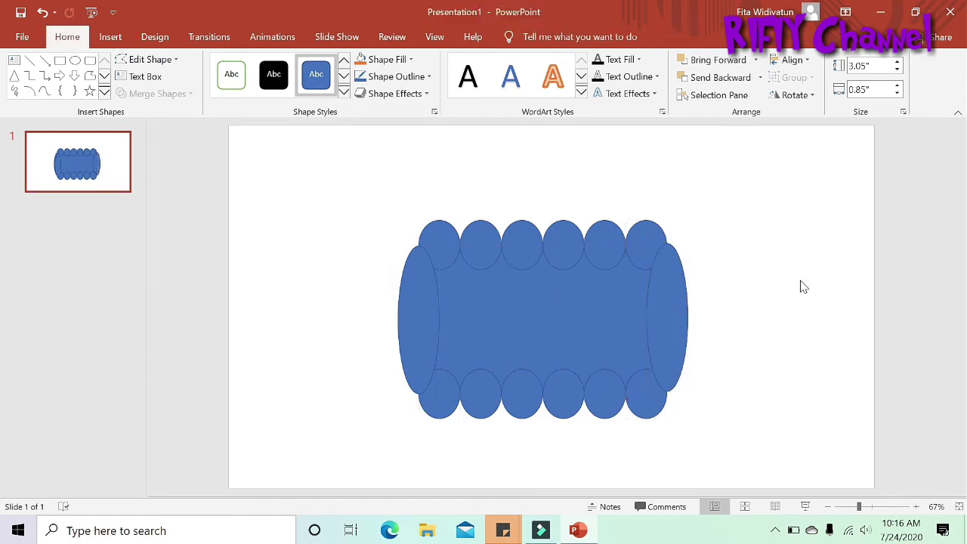
key(ctrl+a)
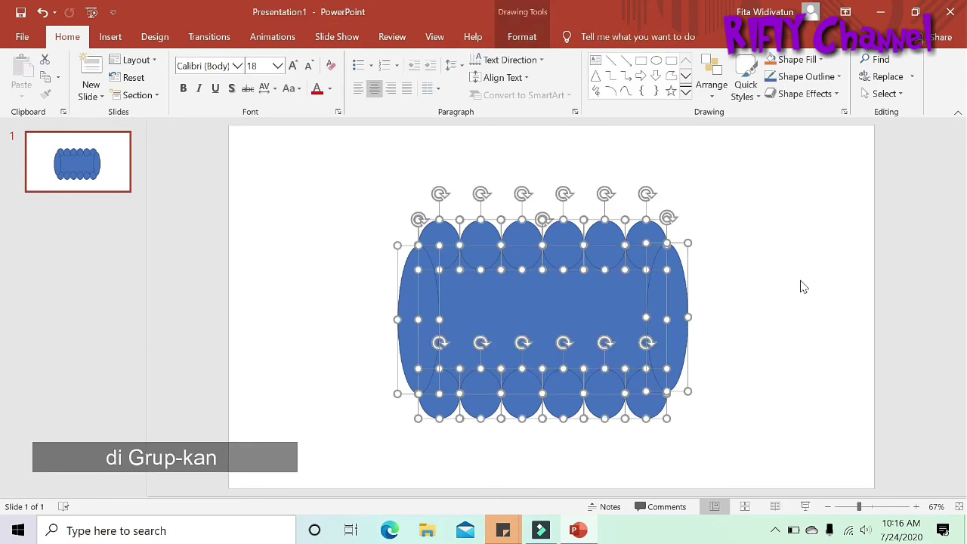
Group the rectangle and all the ovals into a single scalloped object.
right_click(584, 293)
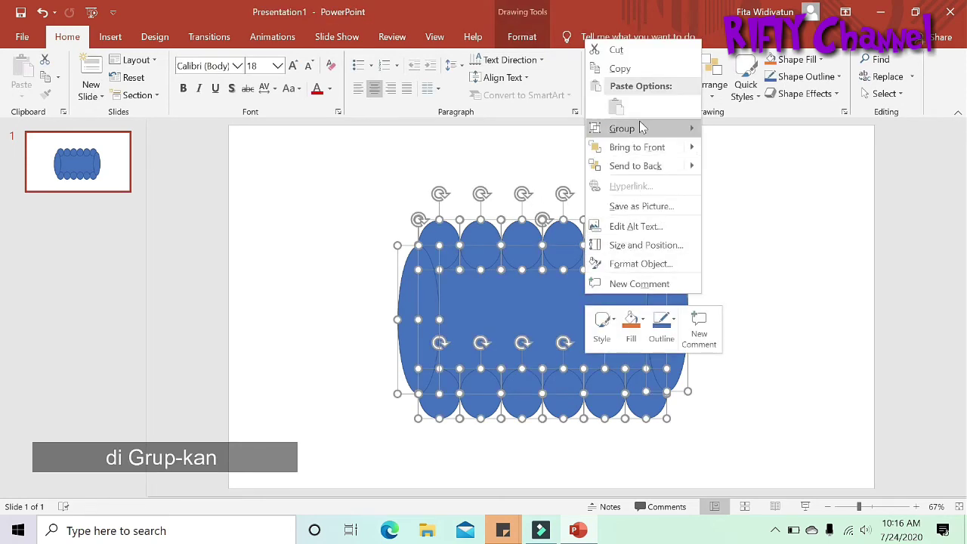
mouse_move(644, 127)
click(737, 130)
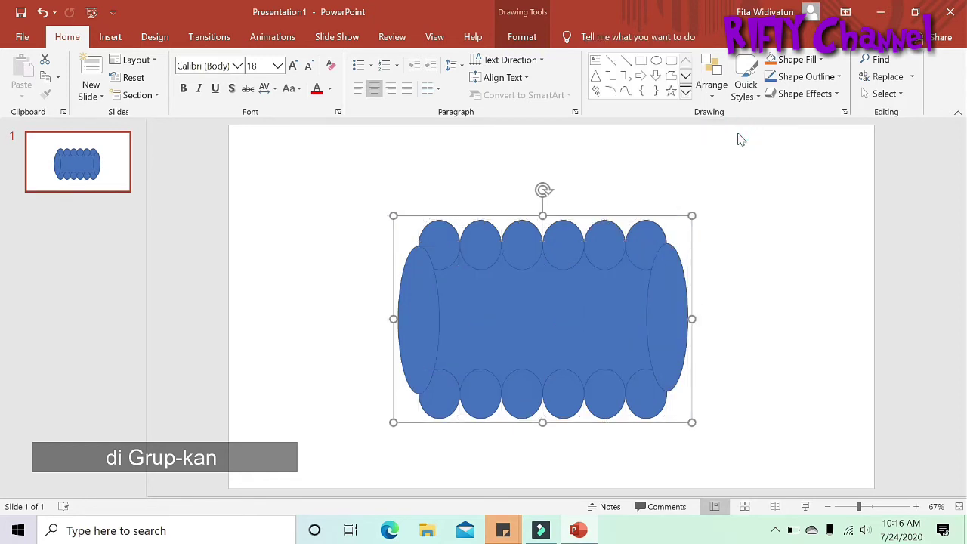
right_click(587, 296)
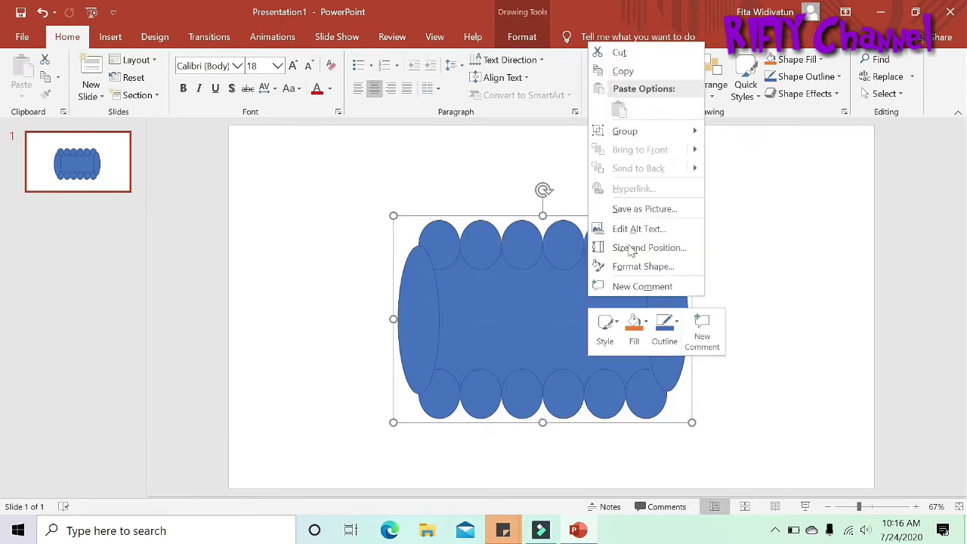
mouse_move(656, 130)
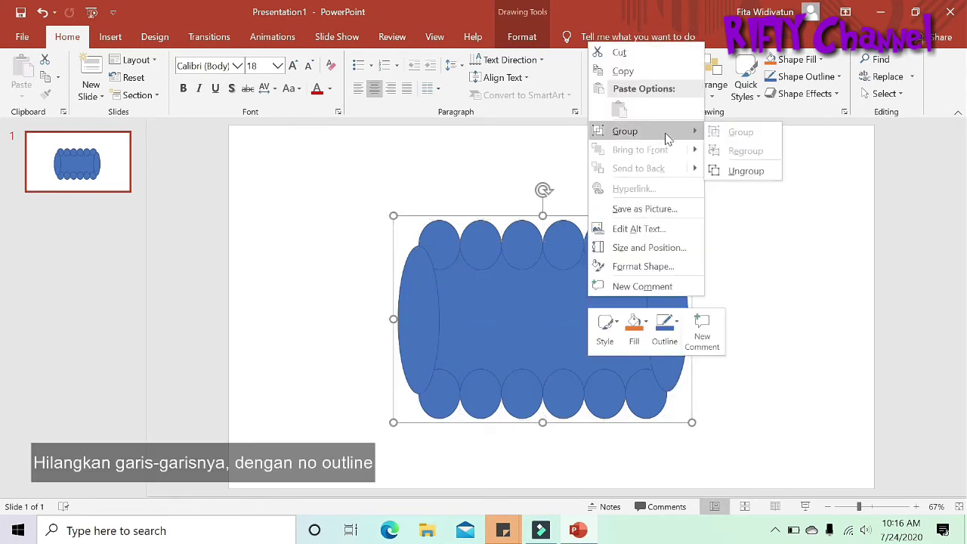
click(670, 326)
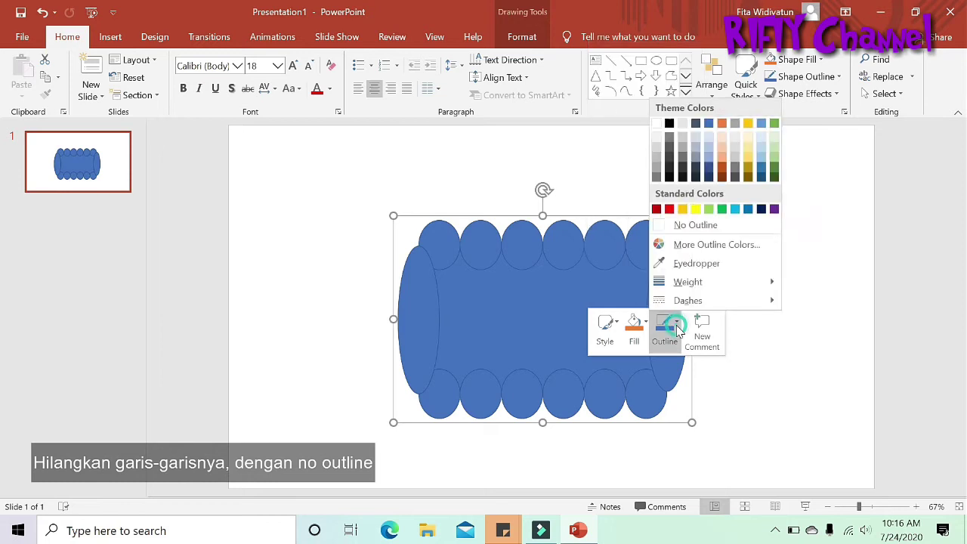
Set the scalloped shape to No Outline and shift it further left on the slide.
click(677, 225)
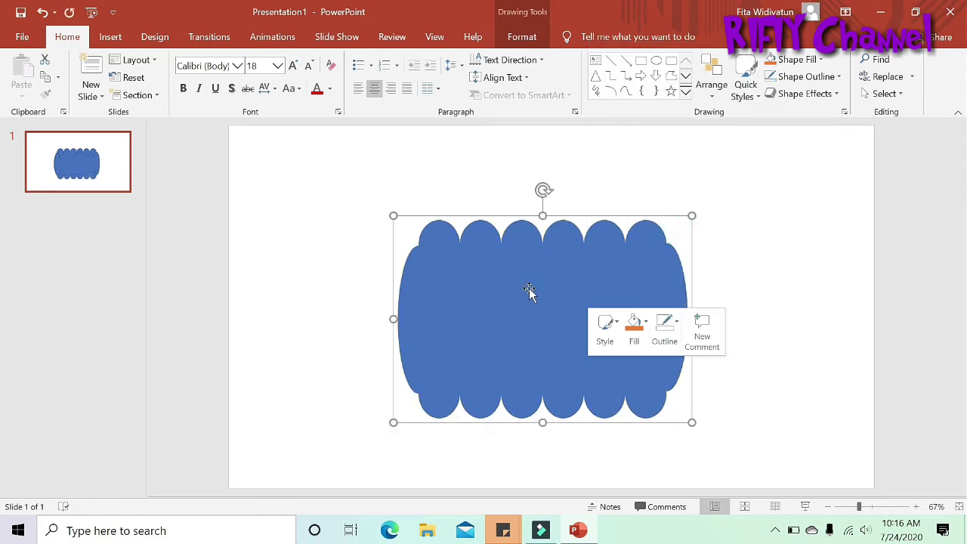
mouse_move(529, 291)
mouse_down()
mouse_move(469, 299)
mouse_move(430, 283)
mouse_up()
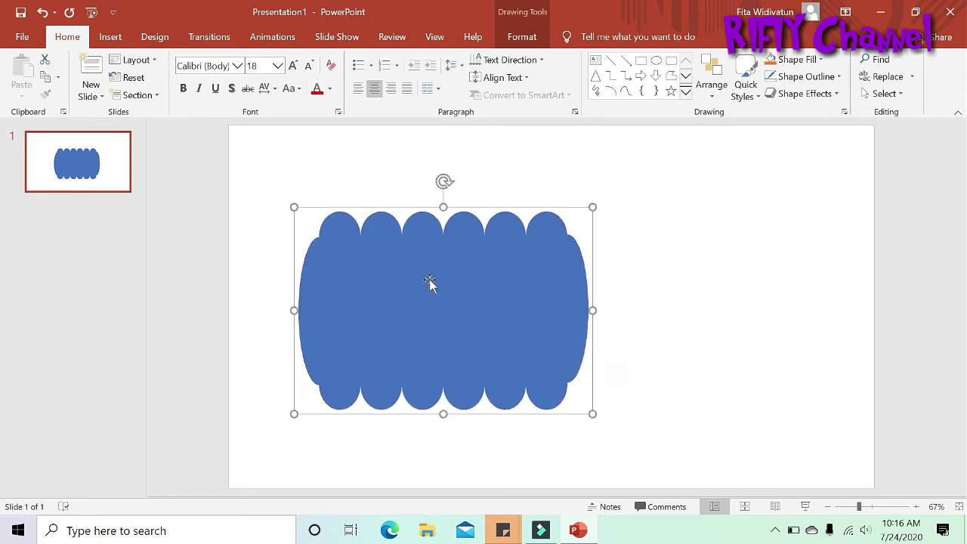
click(650, 282)
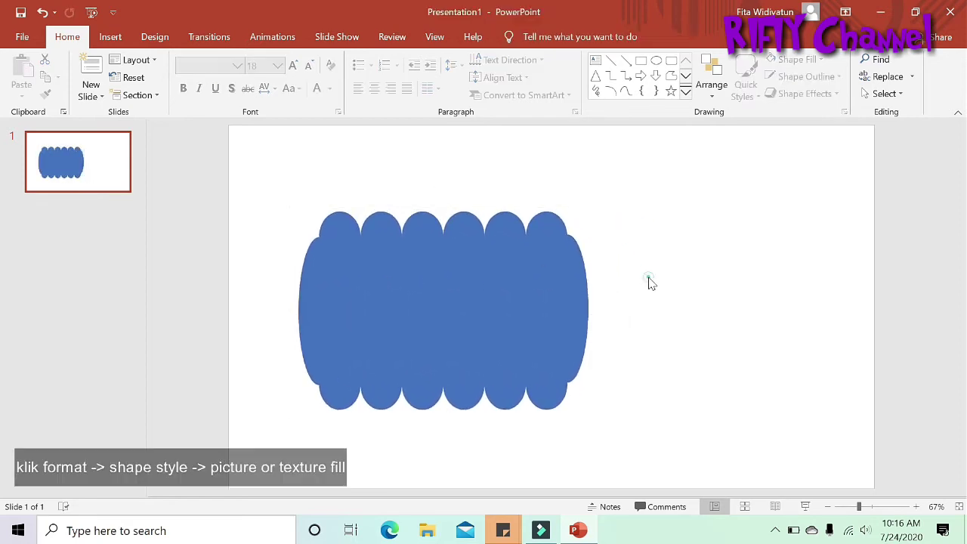
click(416, 234)
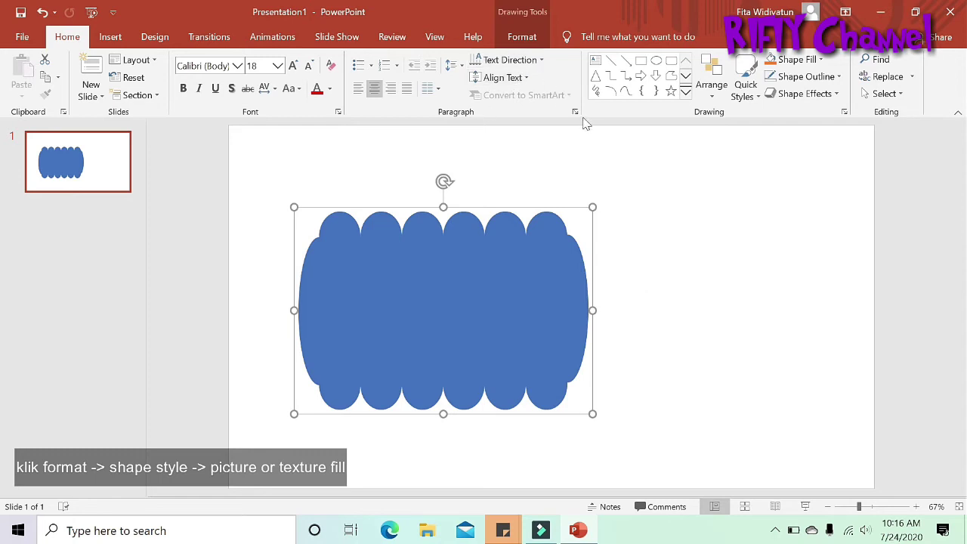
Give the scalloped shape a picture fill using the 'rifiy' photo from the E: drive.
click(520, 37)
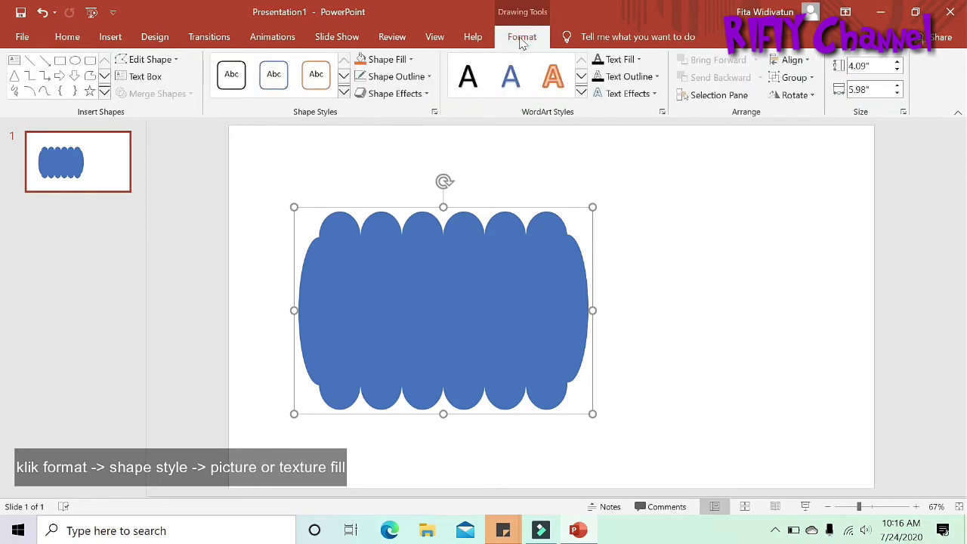
click(434, 112)
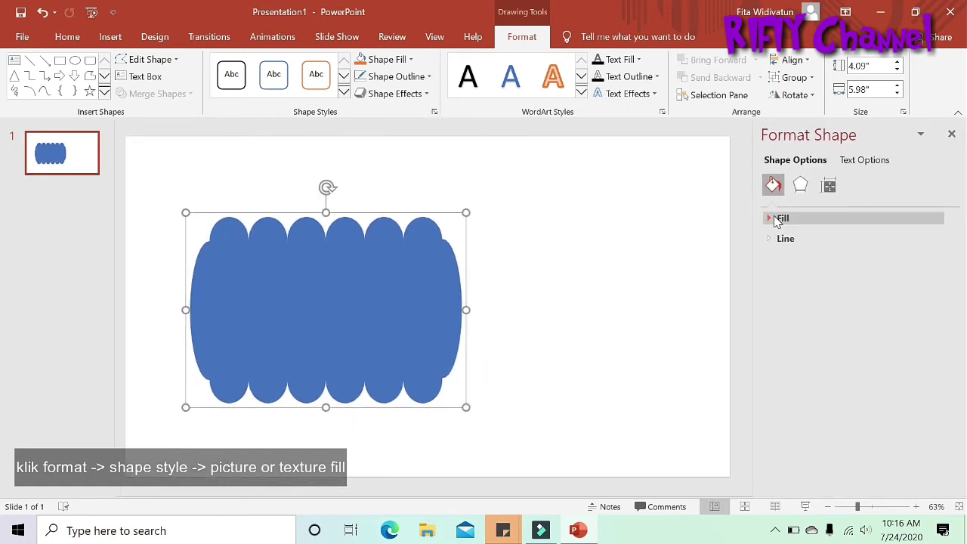
click(778, 218)
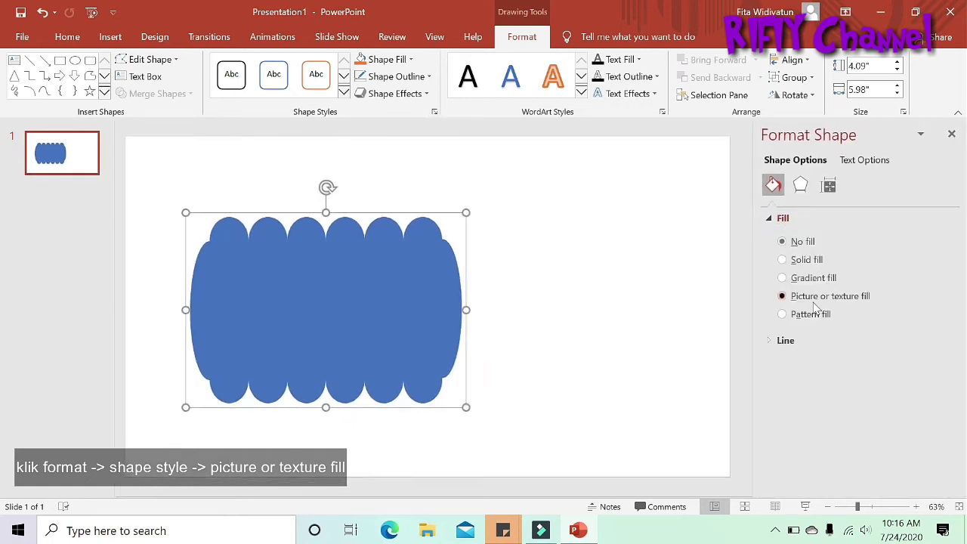
click(815, 301)
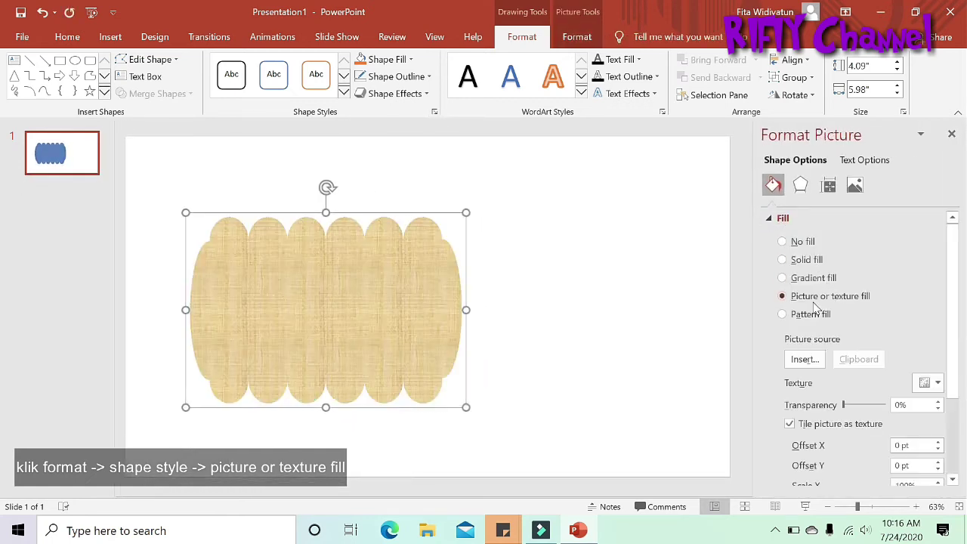
click(805, 360)
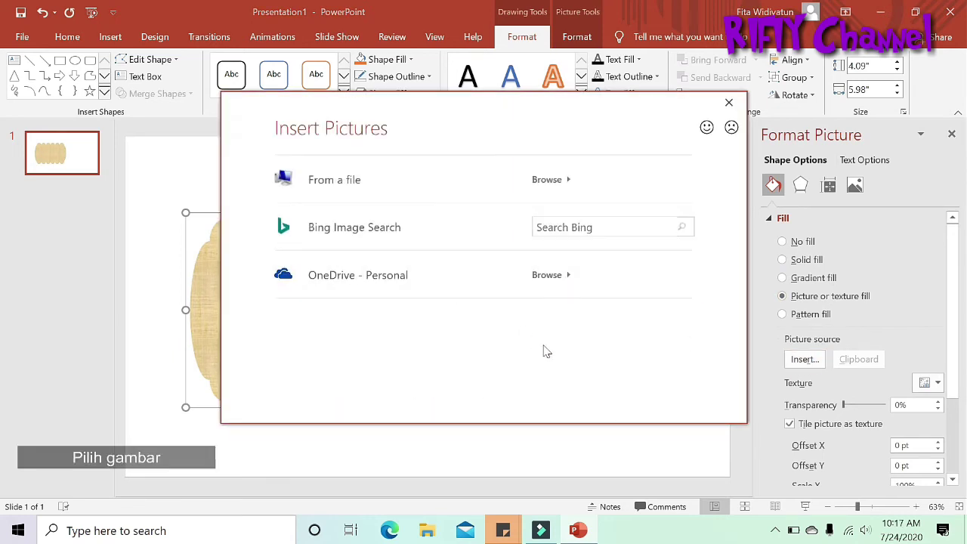
click(330, 193)
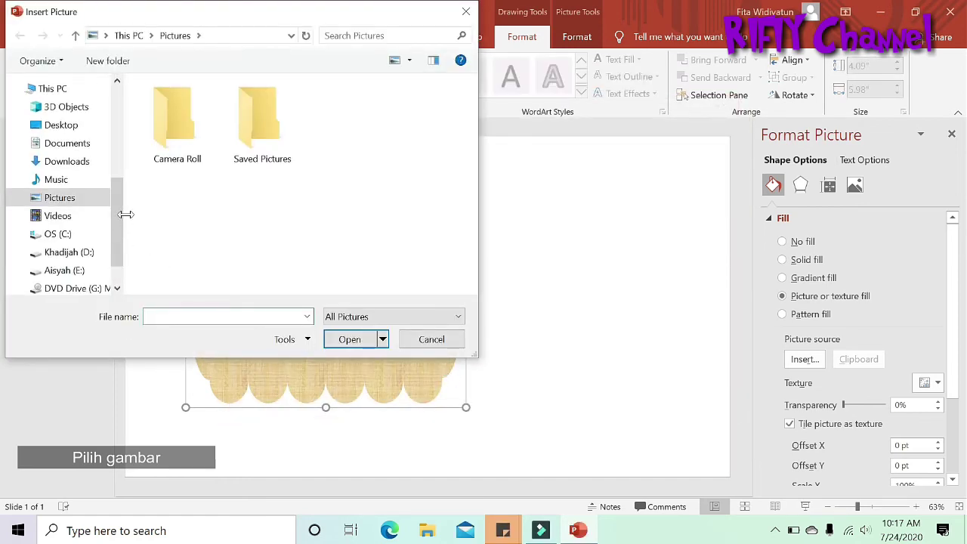
drag(118, 193, 118, 209)
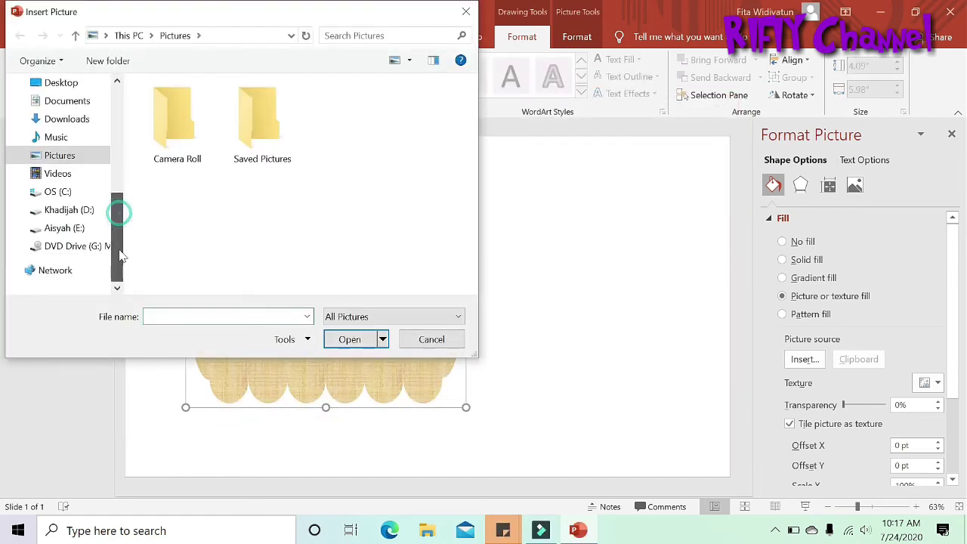
click(63, 234)
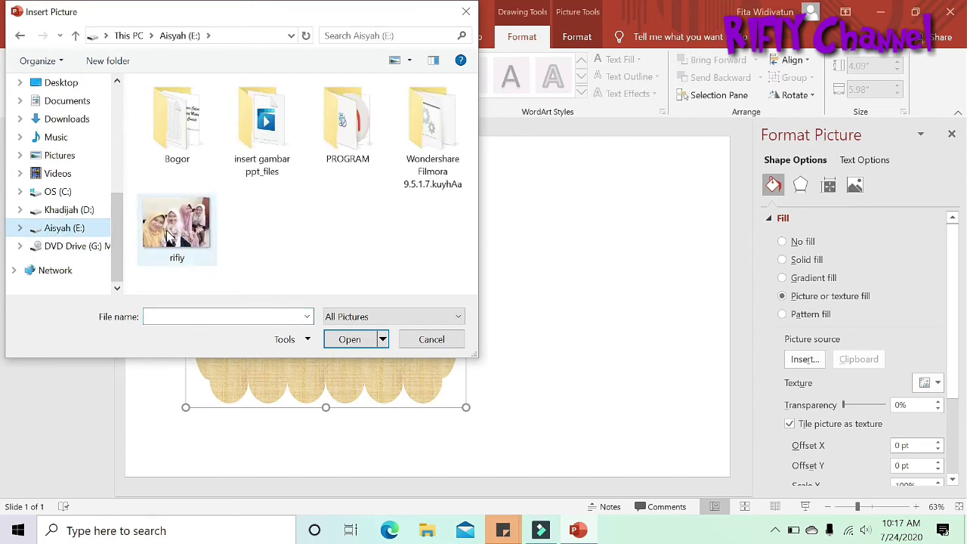
click(169, 236)
click(346, 342)
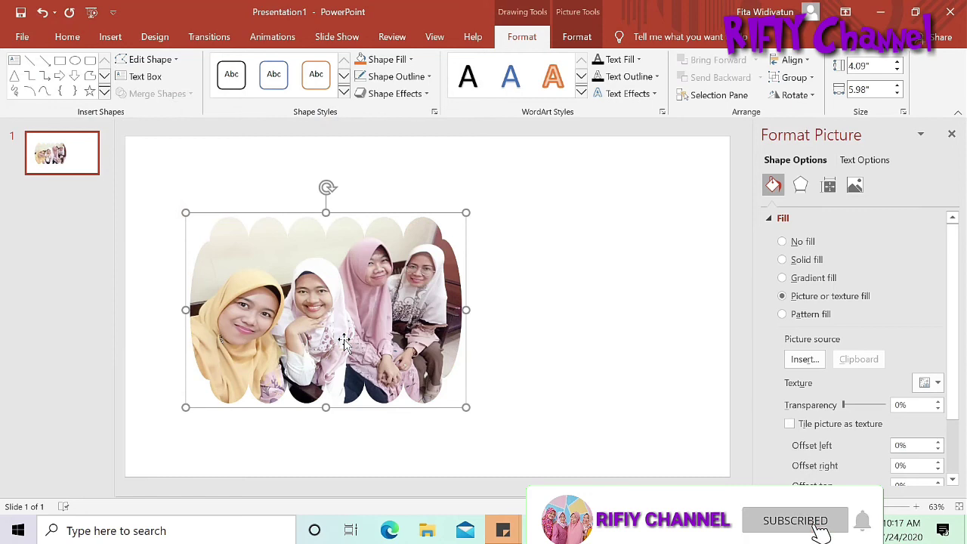
click(573, 301)
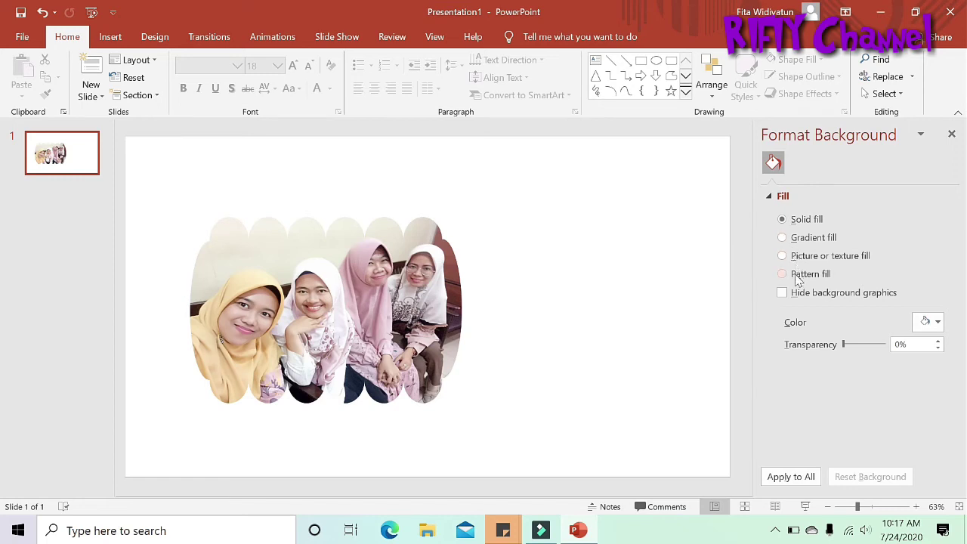
Apply the blue dotted pattern fill to the slide background.
click(795, 276)
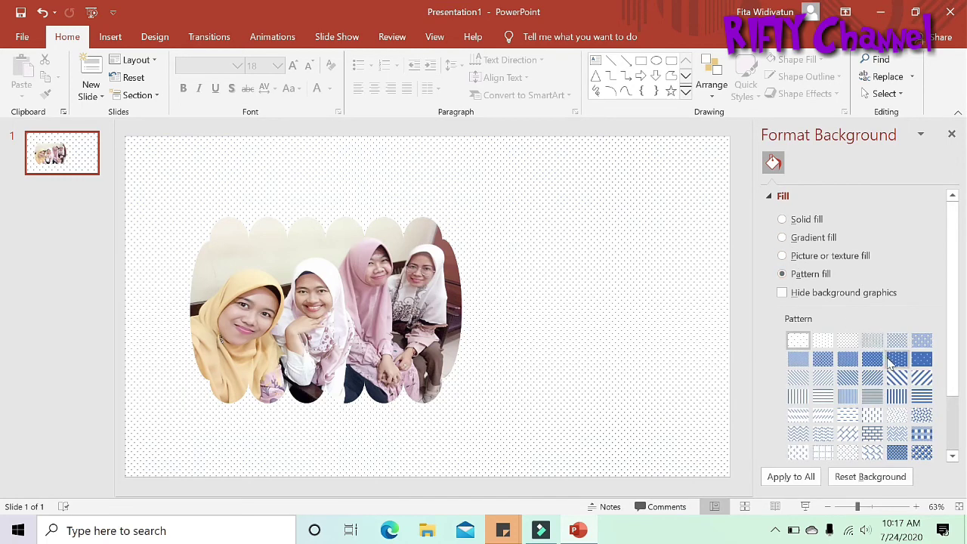
click(898, 364)
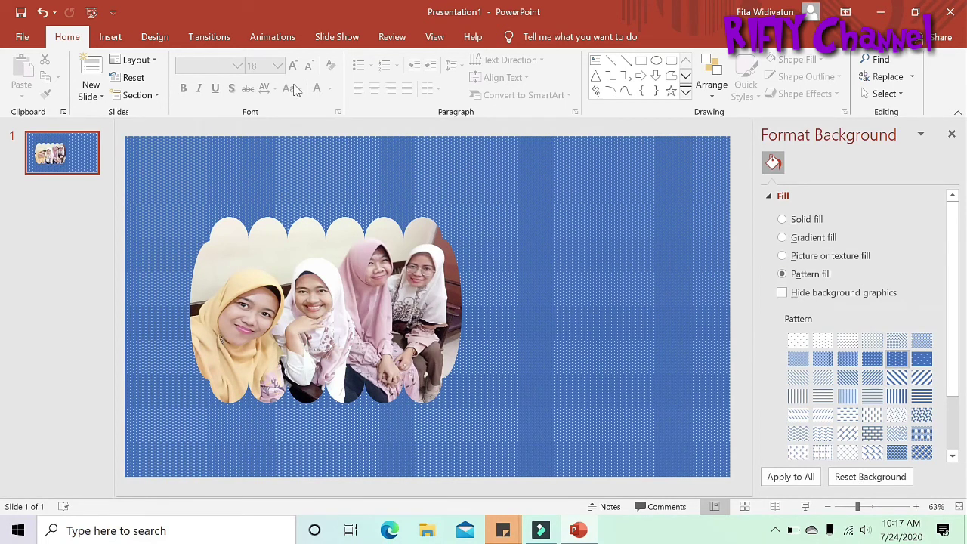
click(595, 59)
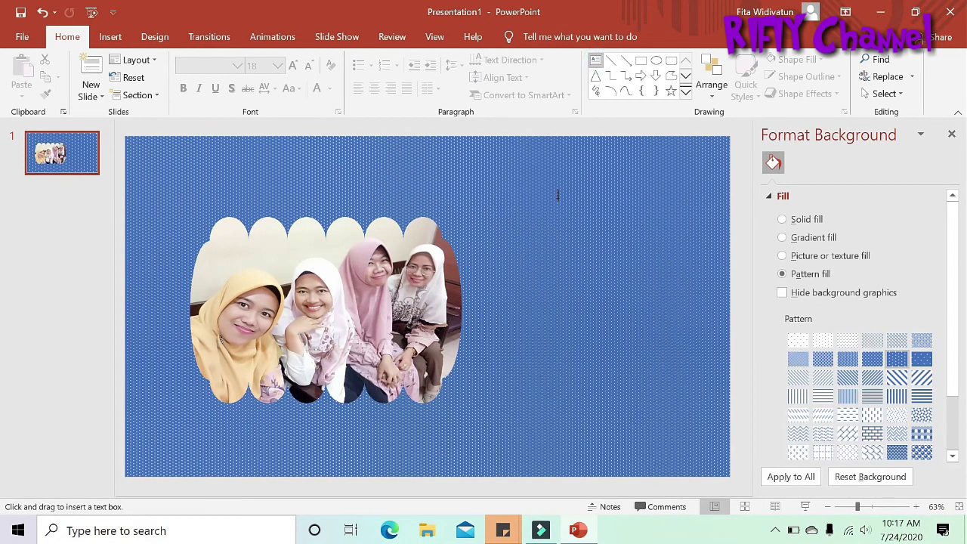
Add a text box reading 'Rifiy Channel' right of the photo and widen it to one line.
click(527, 234)
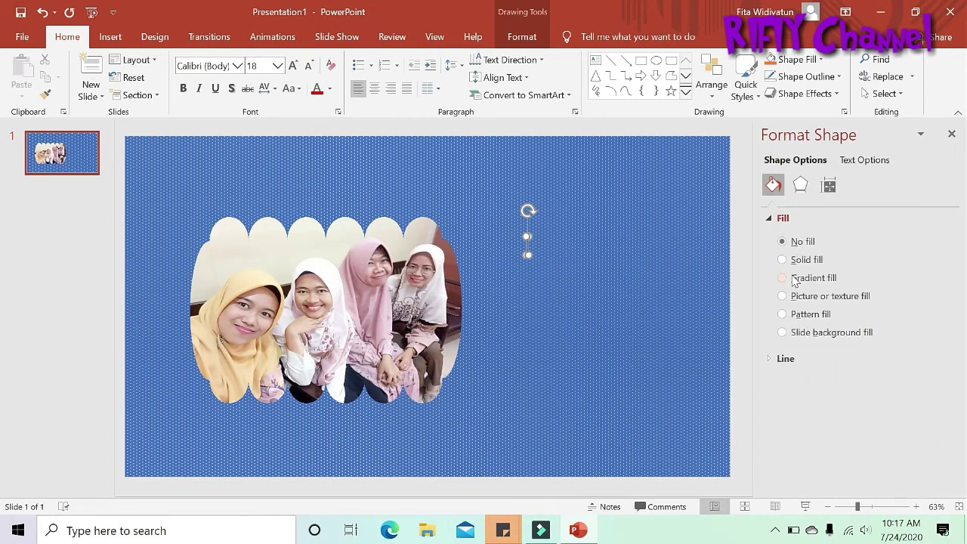
text(Rif)
text(ty)
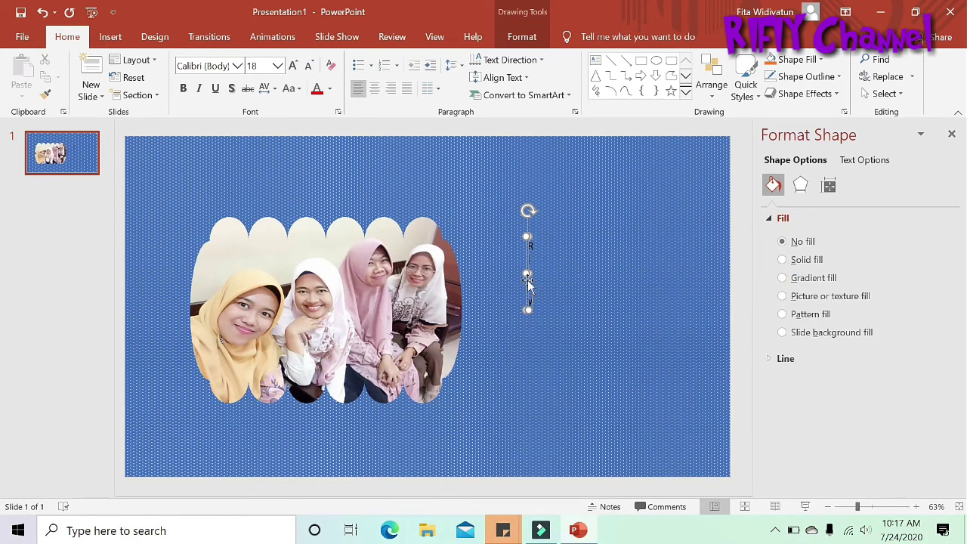
drag(529, 273, 640, 280)
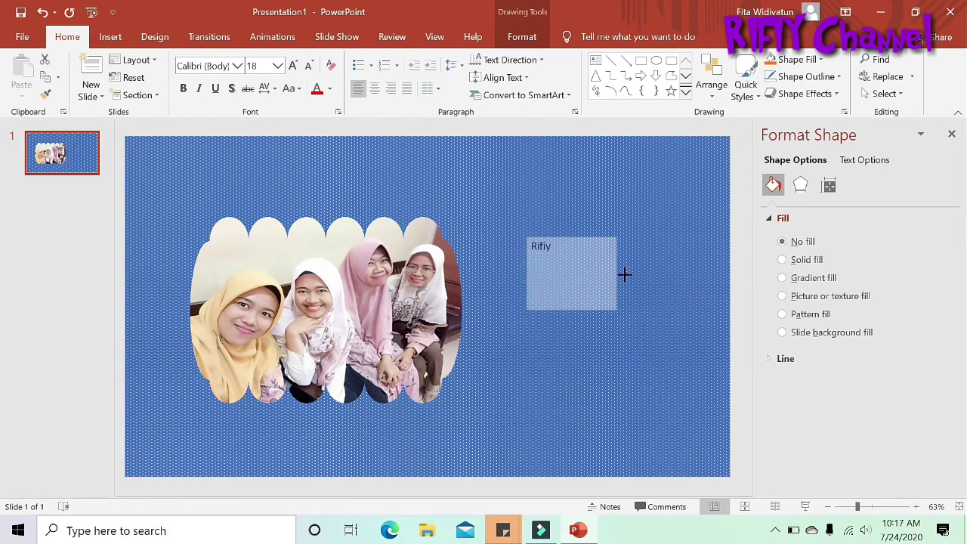
Set all the Rifiy Channel text to 40 point.
click(551, 247)
text(Channel)
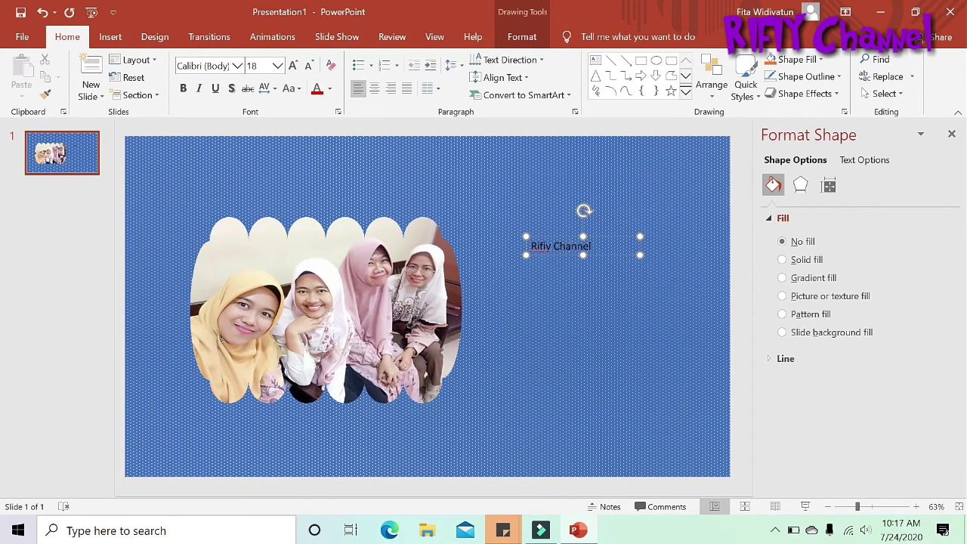
key(ctrl+a)
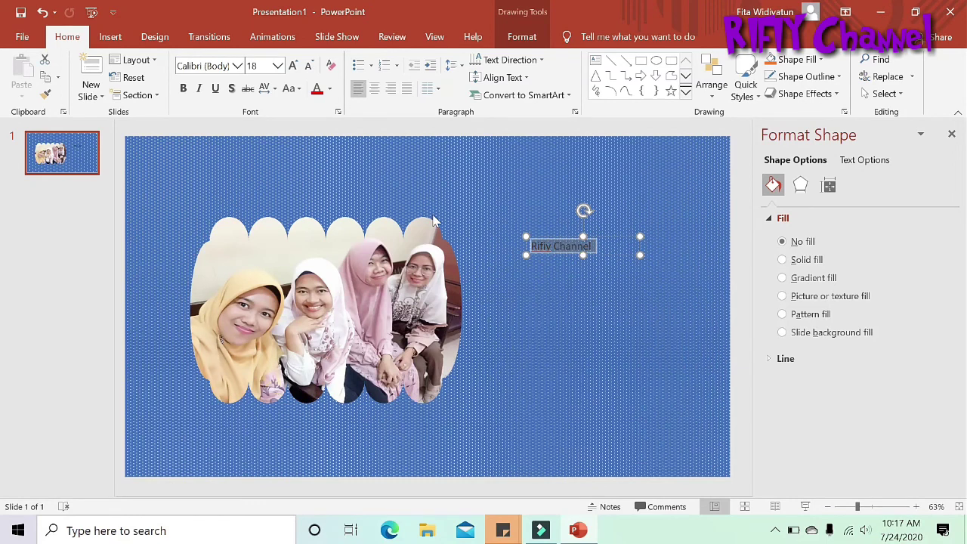
click(290, 66)
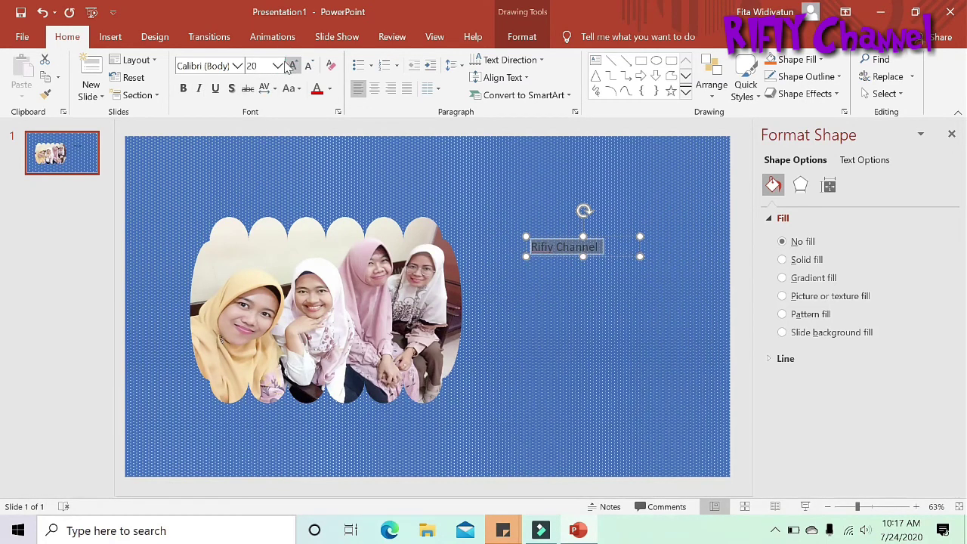
click(278, 65)
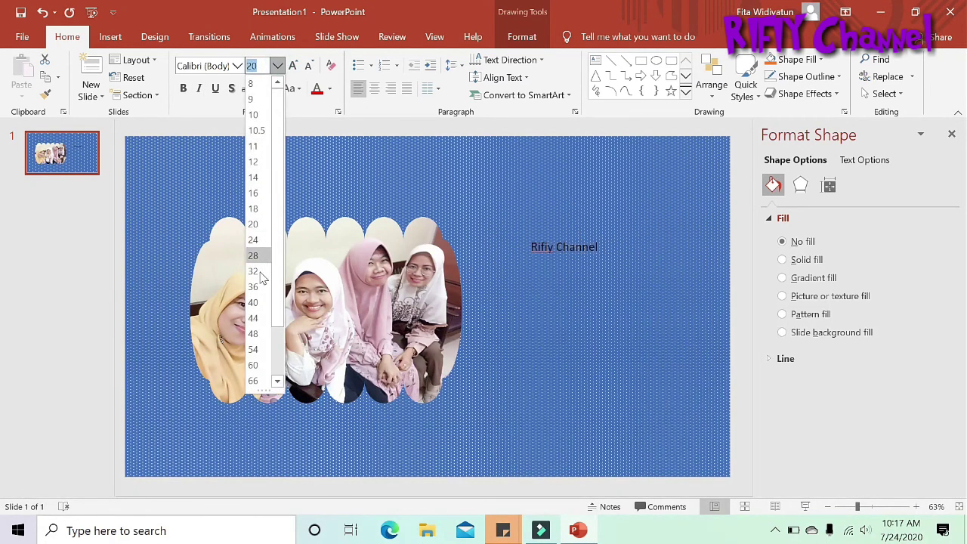
click(257, 302)
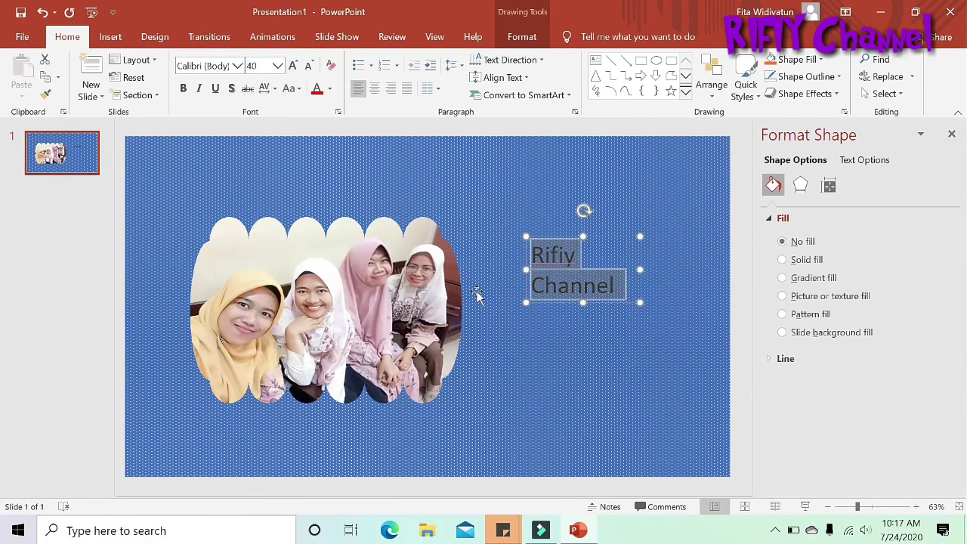
Apply the light orange gradient quick style and Bahnschrift SemiBold font to the Rifiy Channel box.
click(752, 94)
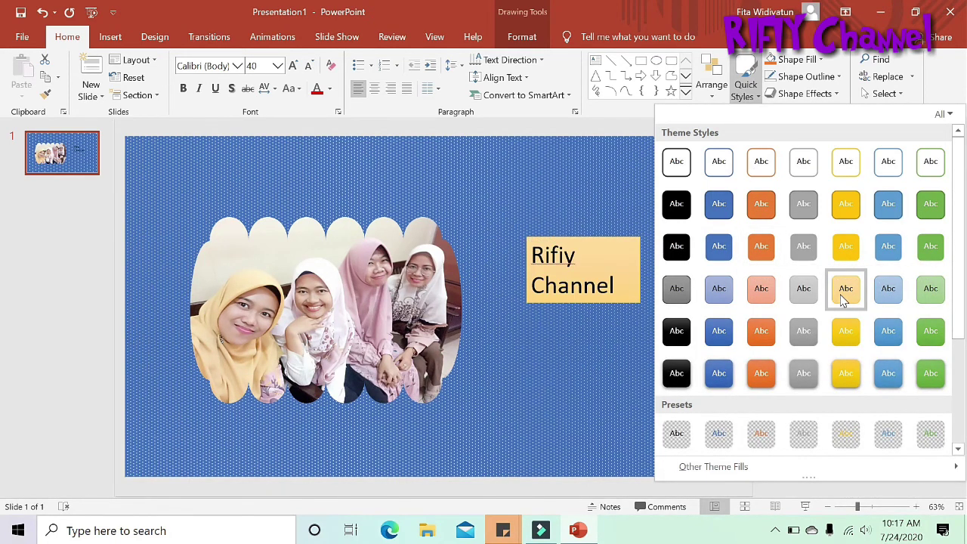
click(843, 289)
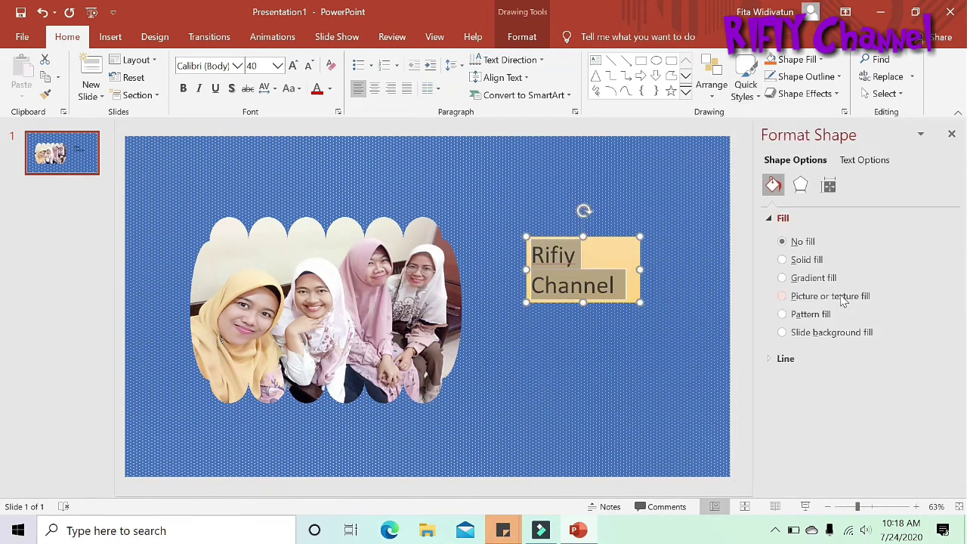
click(238, 66)
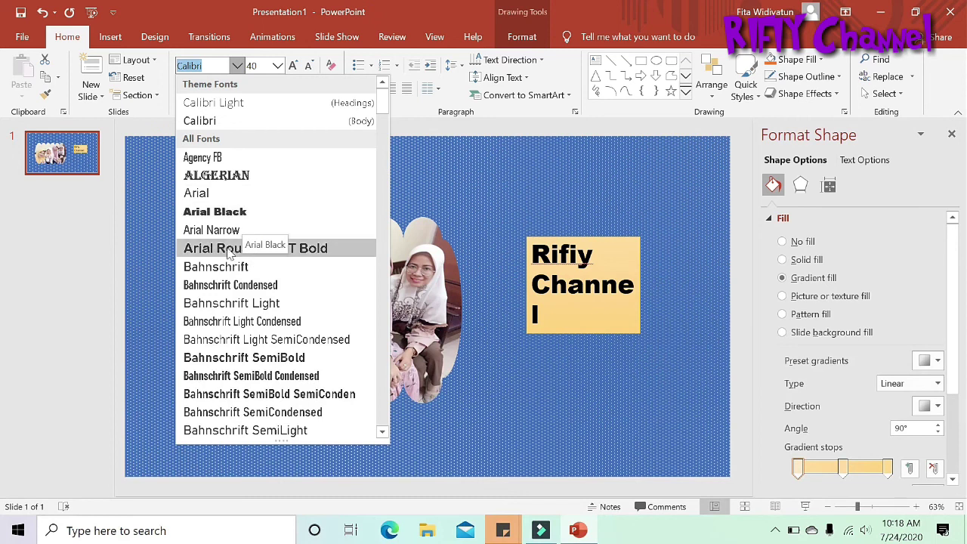
click(270, 359)
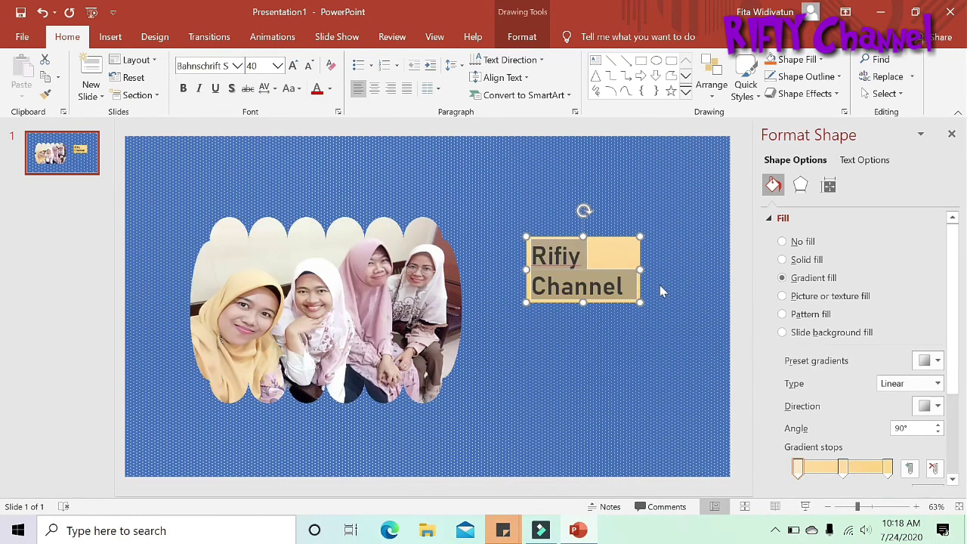
Widen the Rifiy Channel box slightly and move it down-left beside the photo.
drag(639, 270, 663, 271)
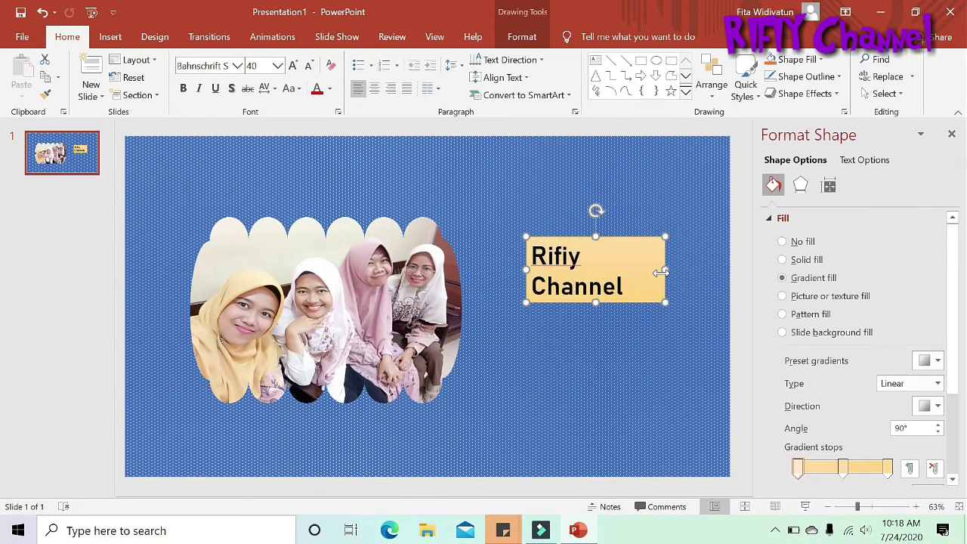
double_click(601, 273)
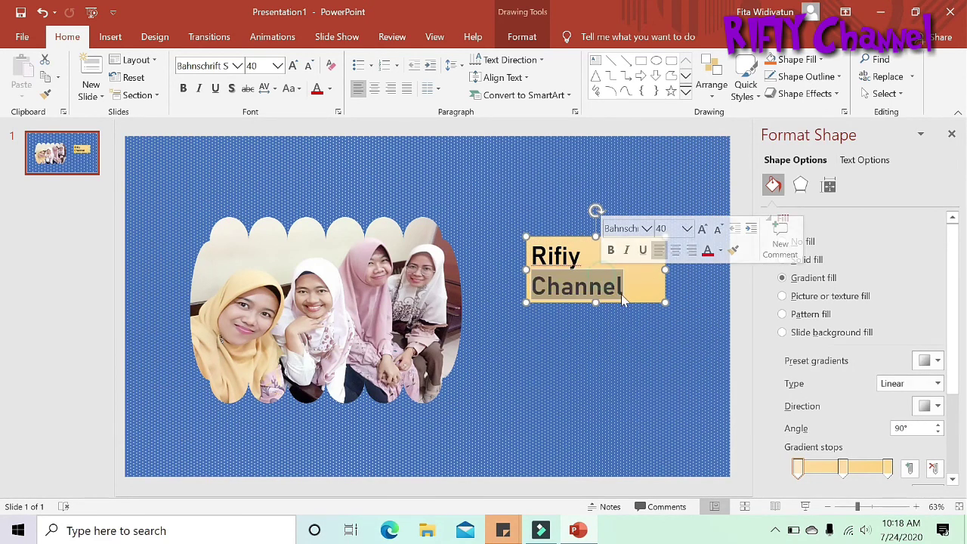
click(629, 345)
drag(624, 304, 606, 342)
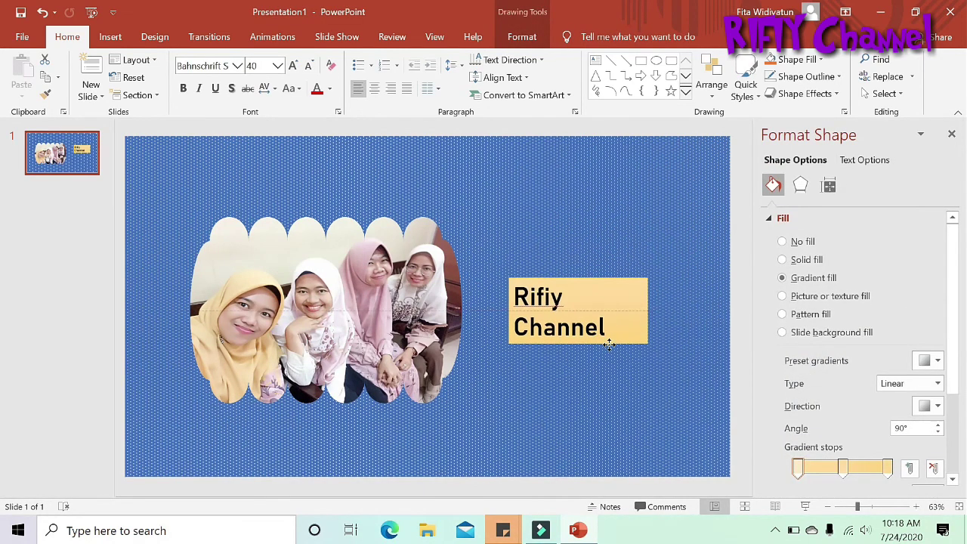
click(616, 219)
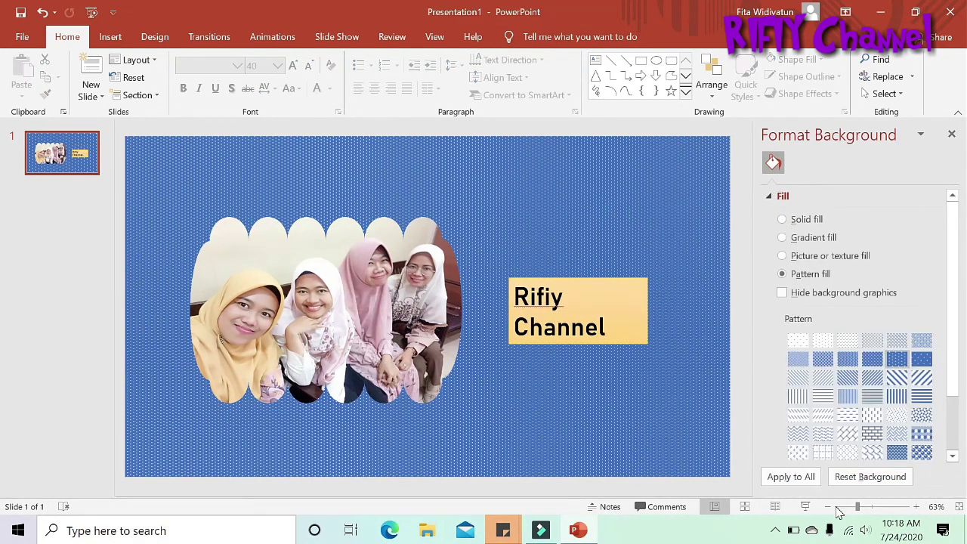
Start the full-screen slide show showing the photo-filled scalloped shape and Rifiy Channel box.
click(805, 507)
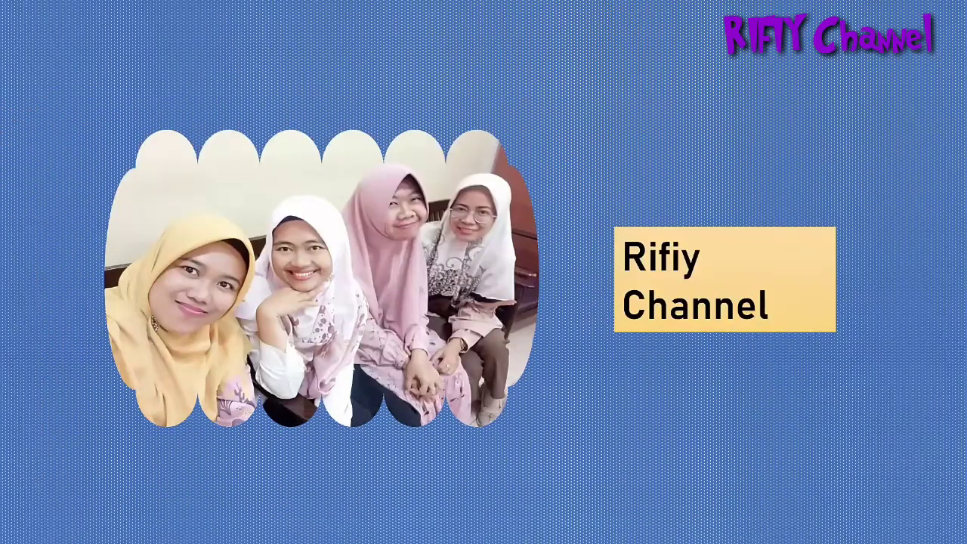